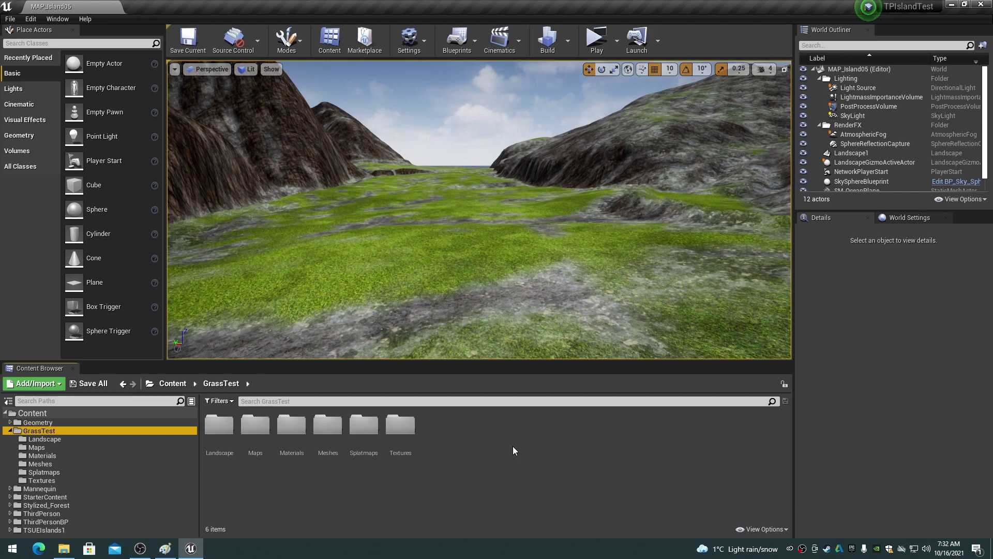
# Step: Check the landscape's material by opening M_RGBAK_Master and viewing its HeightLerp nodes
pyautogui.click(850, 153)
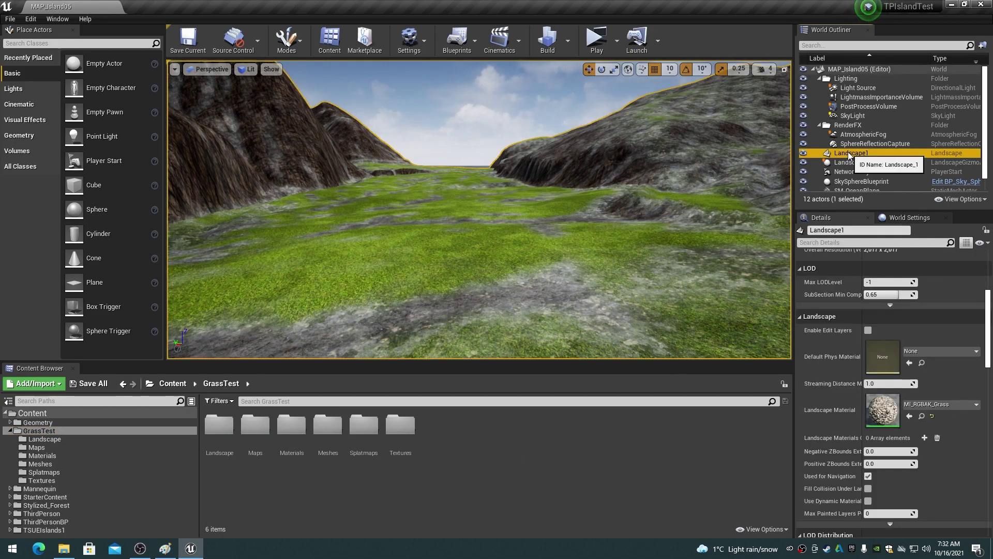
pyautogui.doubleClick(291, 425)
pyautogui.doubleClick(220, 425)
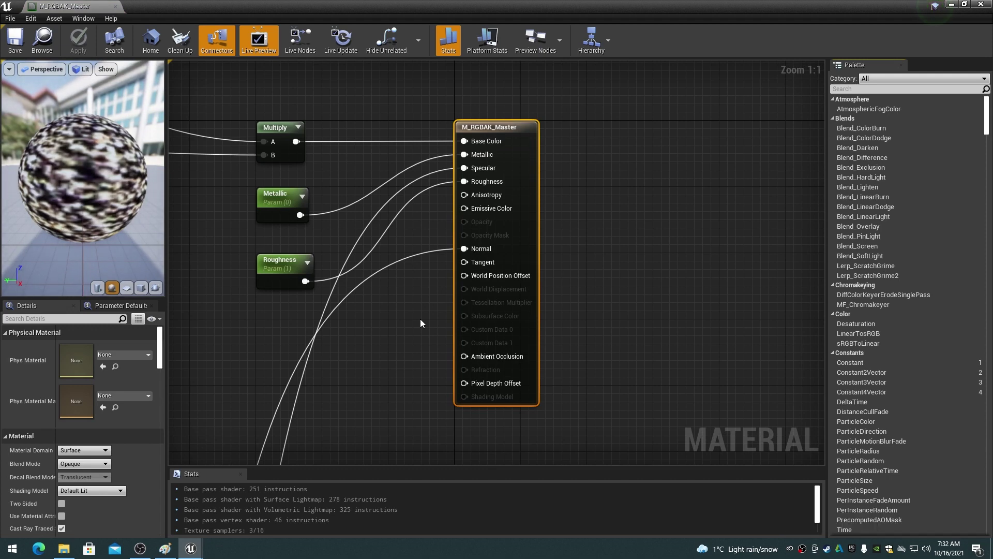
pyautogui.moveTo(266, 337)
pyautogui.mouseDown(button='right')
pyautogui.moveTo(277, 348)
pyautogui.moveTo(250, 339)
pyautogui.mouseUp(button='right')
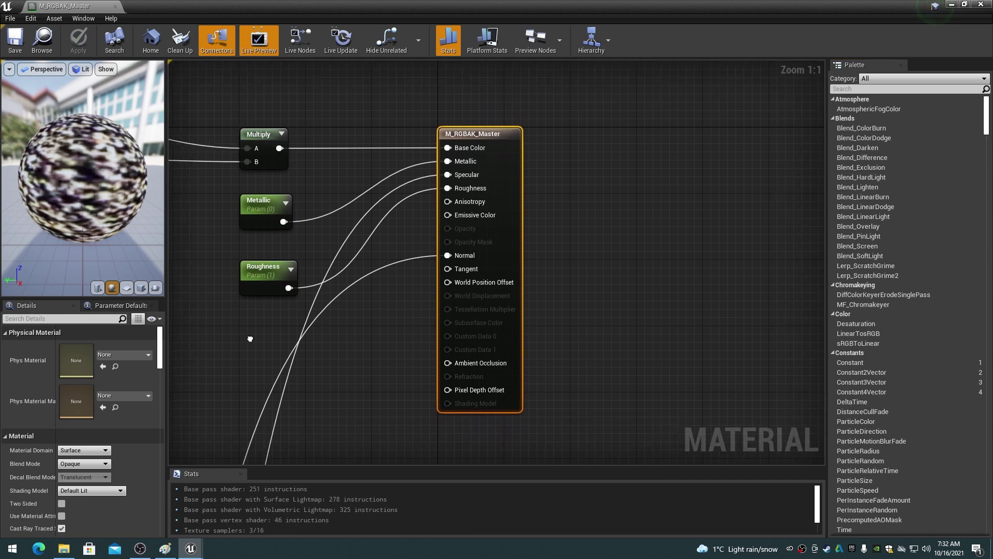
pyautogui.moveTo(256, 394); pyautogui.dragTo(589, 178, button='right')
pyautogui.moveTo(318, 323); pyautogui.dragTo(762, 137, button='right')
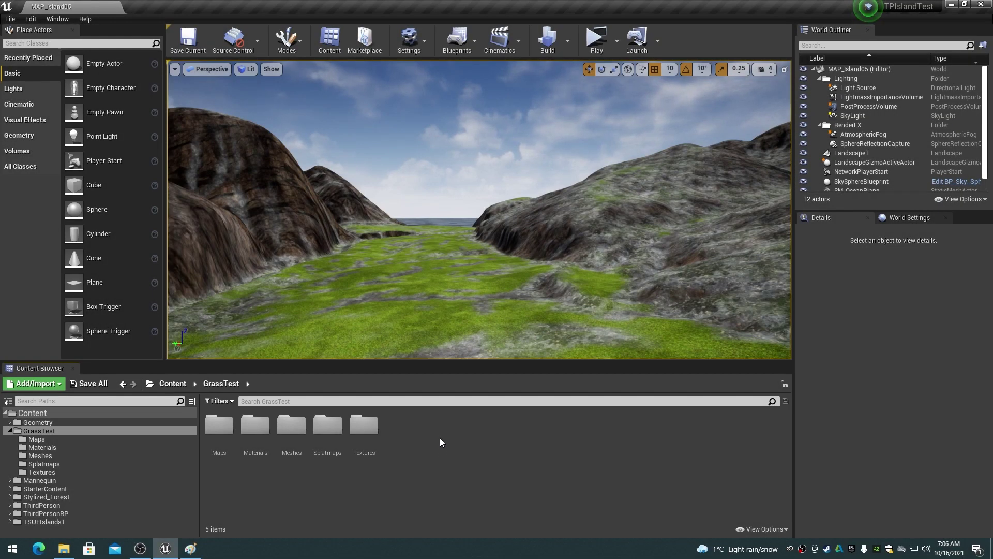
# Step: Add a new folder named Landscape to the GrassTest content folder
pyautogui.rightClick(438, 430)
pyautogui.click(469, 128)
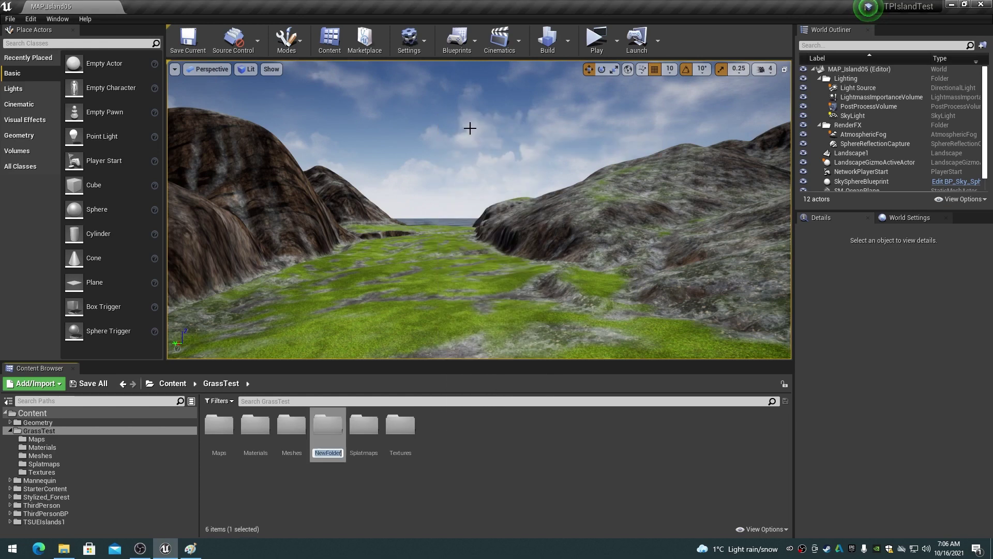
pyautogui.write('Landscape')
pyautogui.press('Return')
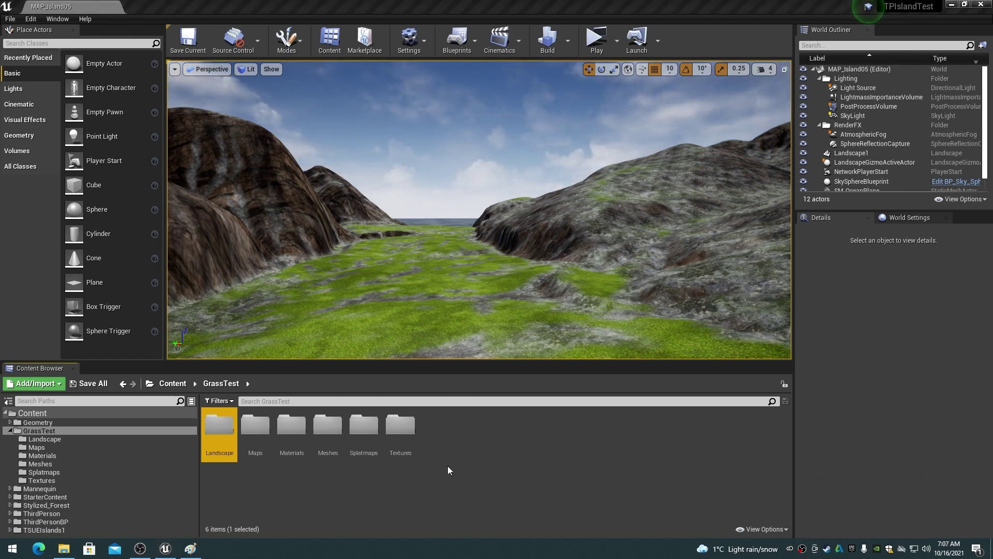
# Step: Inside the Landscape folder, create a Foliage > Landscape Grass Type asset named LGT_Grass0
pyautogui.doubleClick(219, 424)
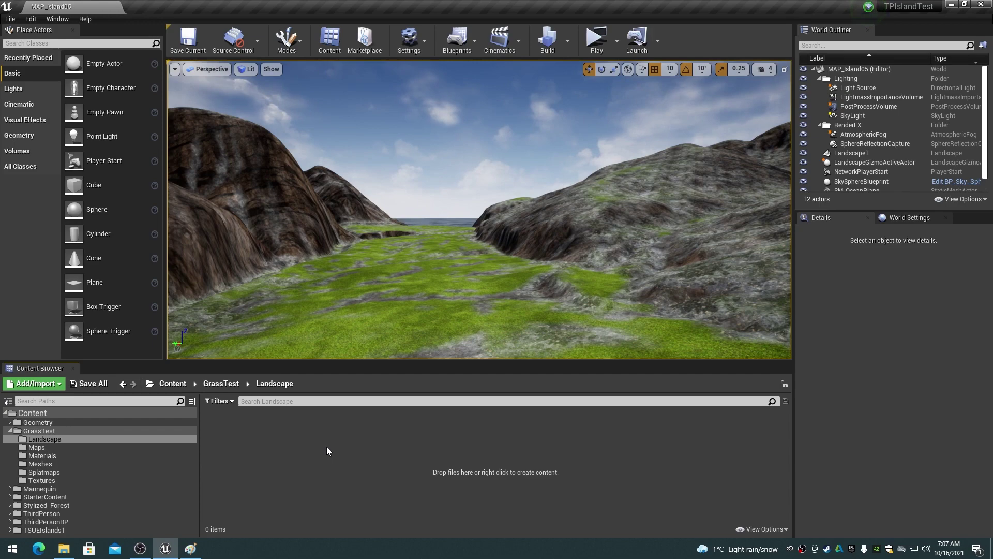
pyautogui.rightClick(327, 446)
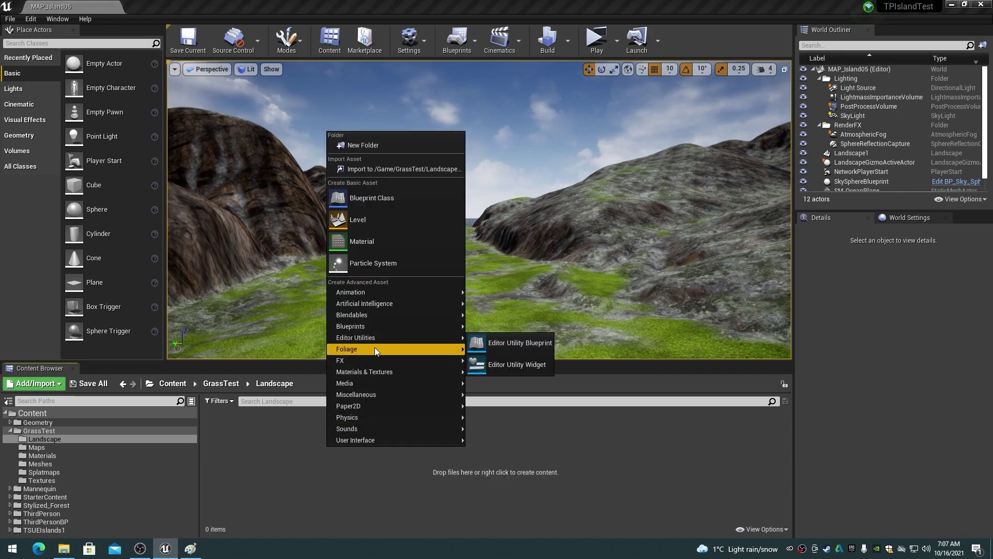
pyautogui.moveTo(375, 346)
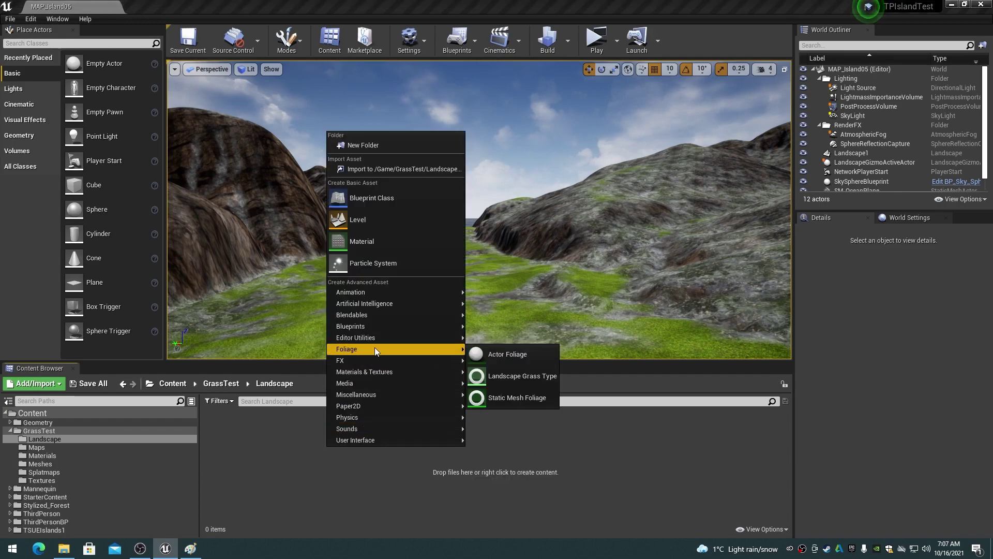
pyautogui.click(516, 374)
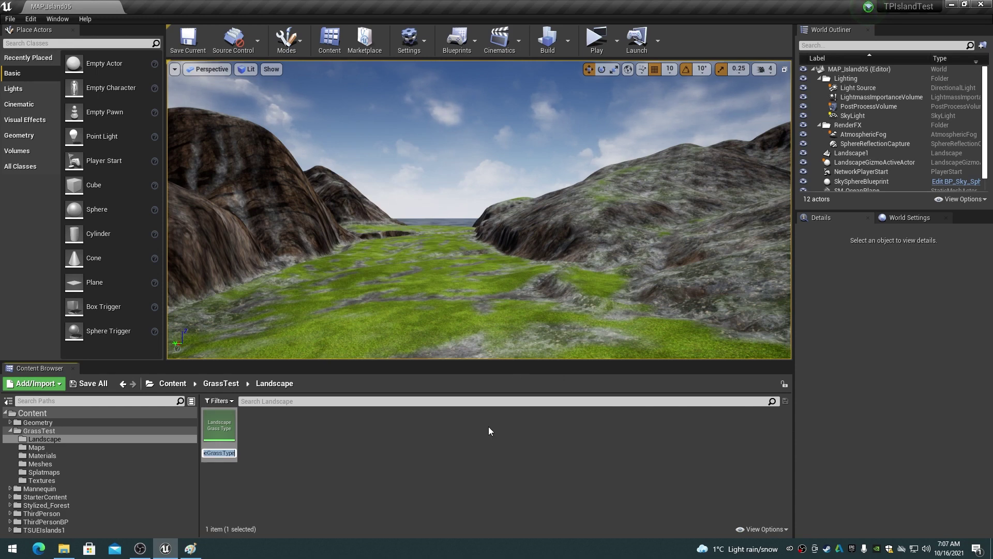
pyautogui.write('L')
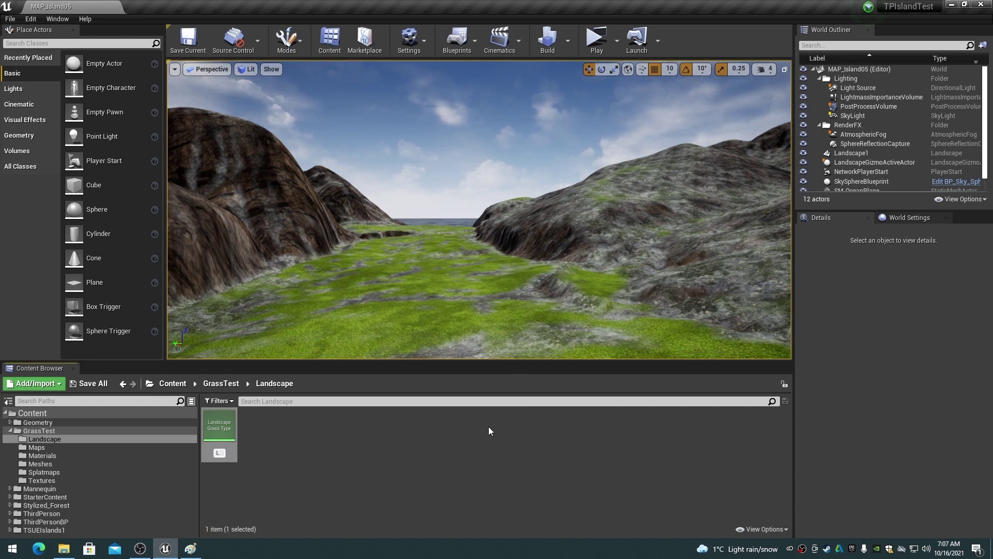
pyautogui.write('GT_Grass0')
pyautogui.press('Return')
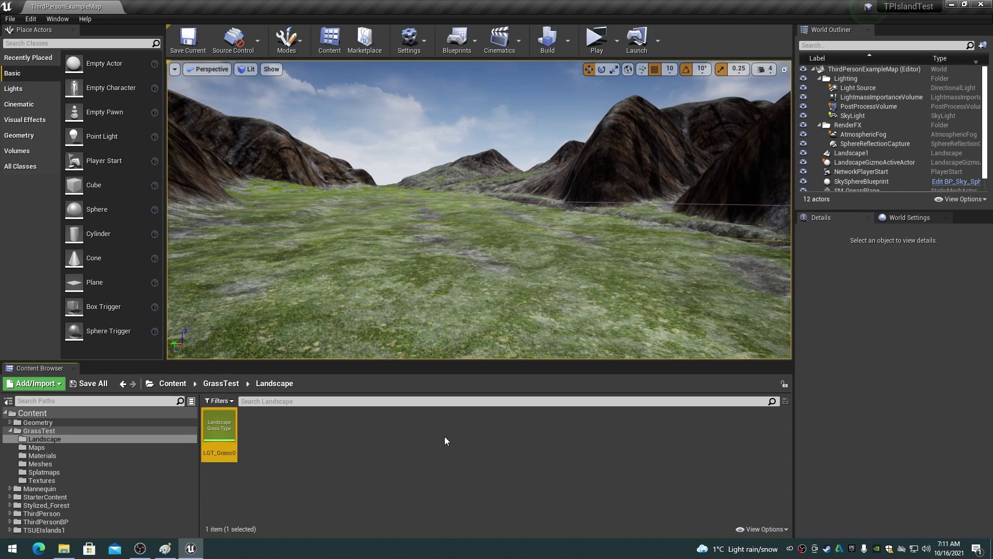
# Step: Add a grass variety to LGT_Grass0 using SM_grass_01 as its grass mesh
pyautogui.doubleClick(220, 432)
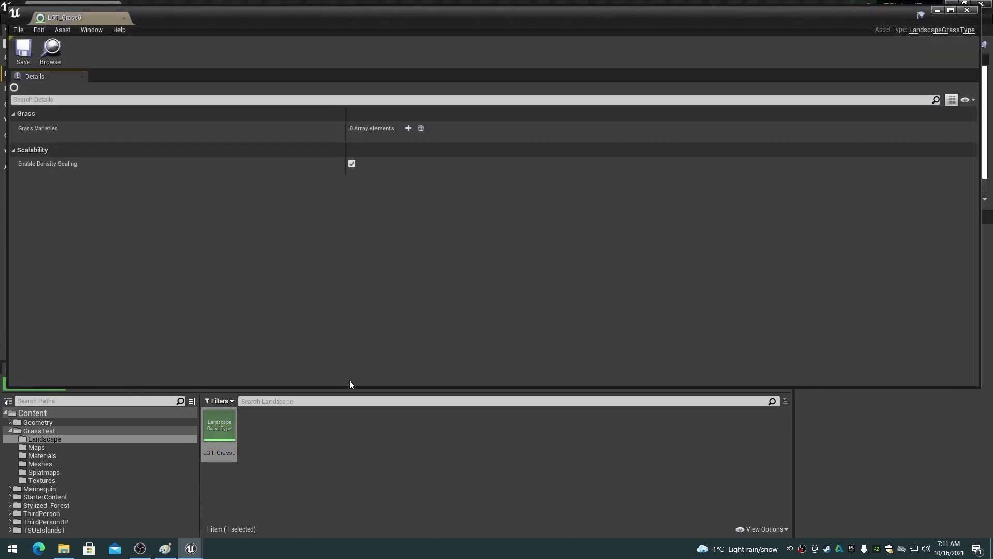
pyautogui.click(408, 128)
pyautogui.click(20, 141)
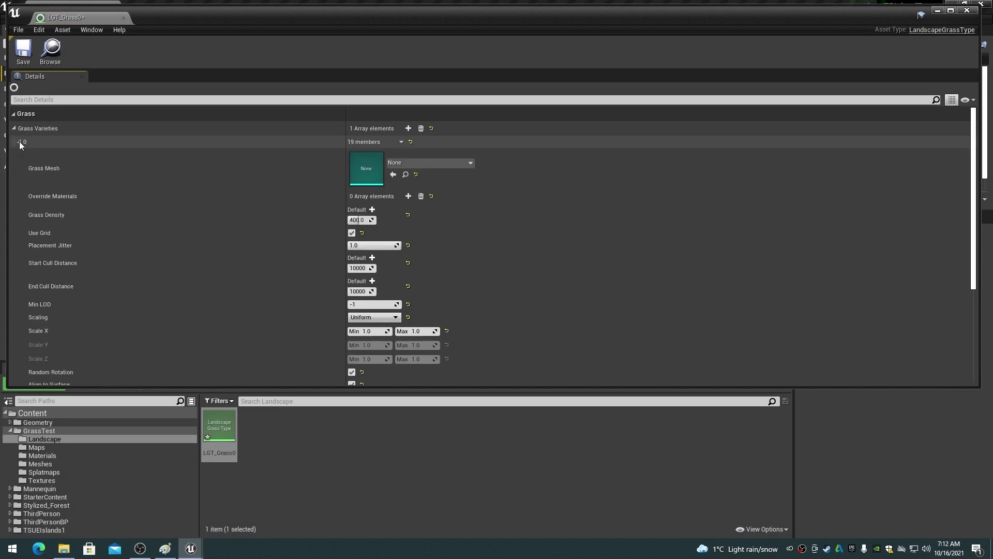
pyautogui.click(104, 464)
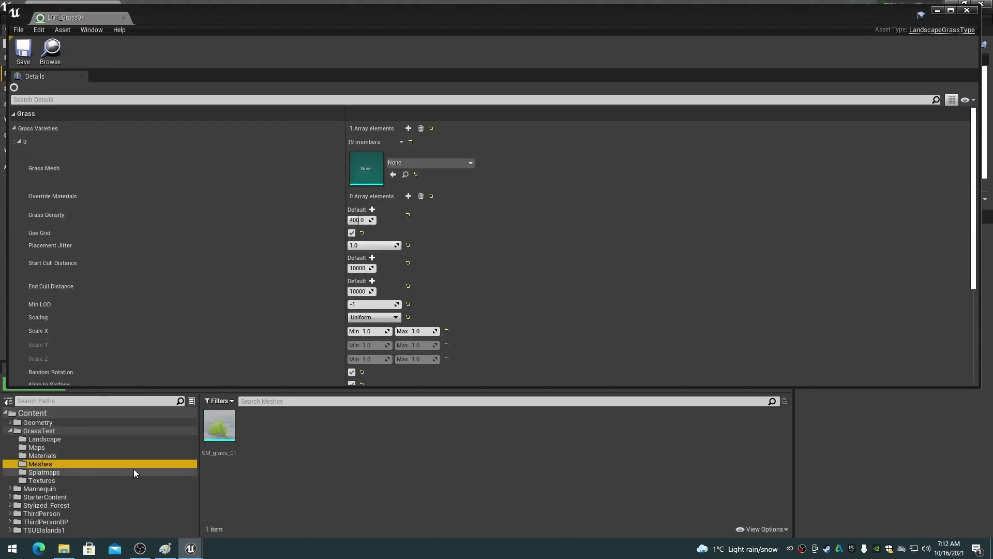
pyautogui.moveTo(219, 425); pyautogui.dragTo(374, 163)
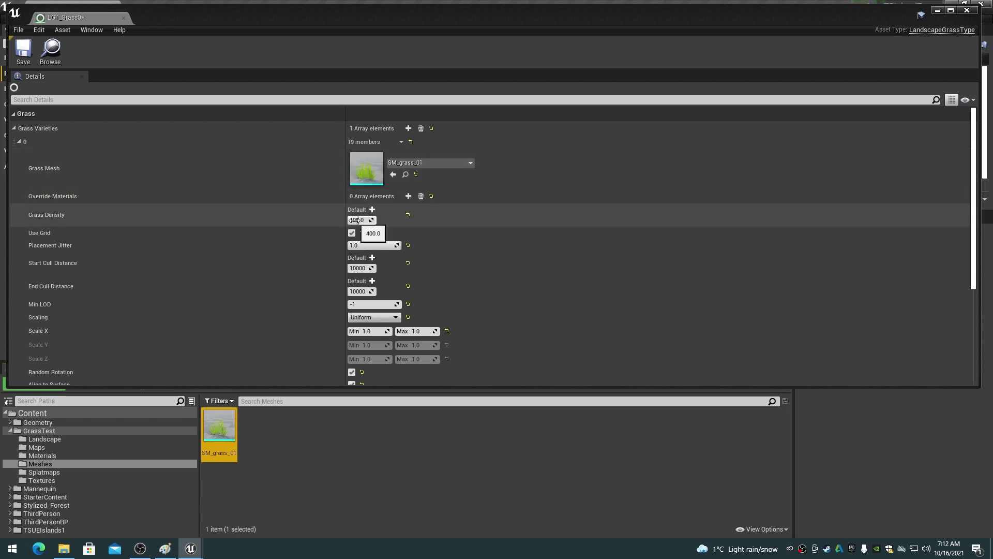
# Step: Set Grass Density to 200 and End Cull Distance to 15000, then save the asset
pyautogui.click(356, 219)
pyautogui.write('200')
pyautogui.press('Return')
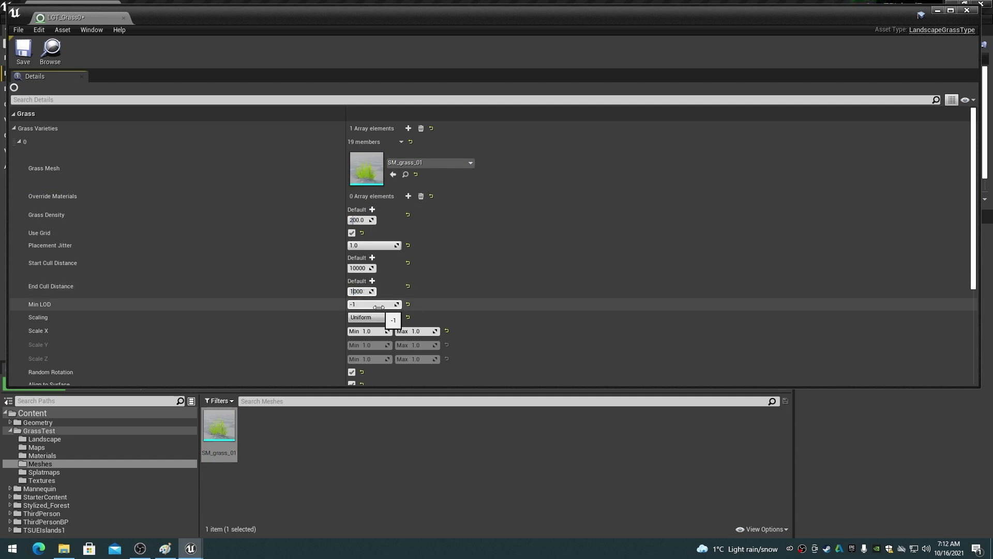
pyautogui.press('Tab')
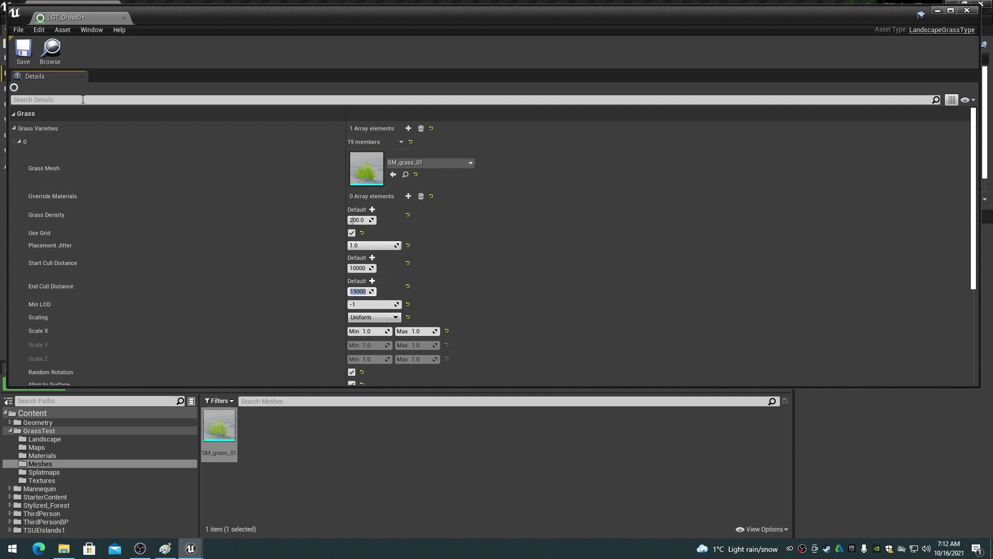
pyautogui.click(24, 50)
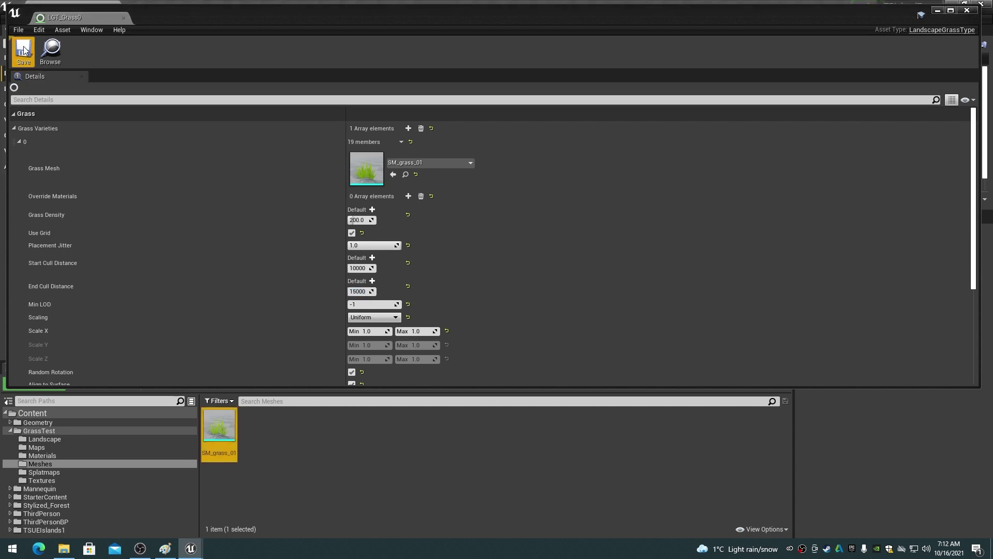
pyautogui.click(965, 13)
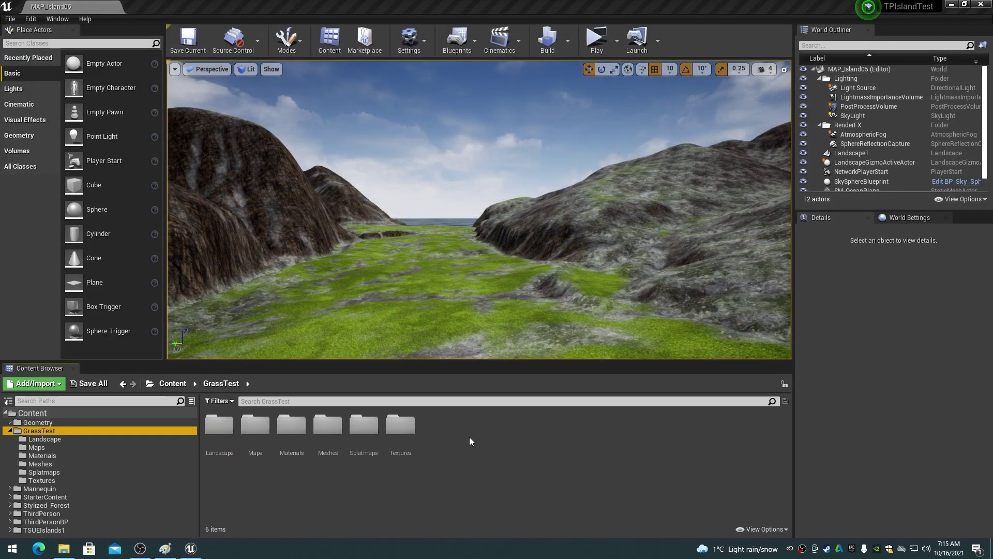
# Step: Open M_RGBAK_Master and add a LandscapeGrassOutput node beside the HeightLerp nodes
pyautogui.doubleClick(296, 429)
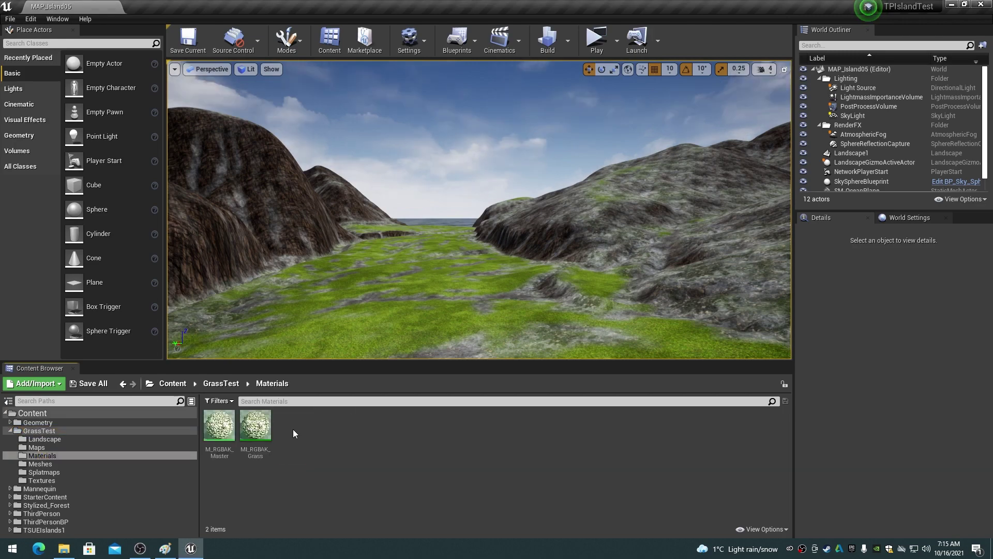
pyautogui.doubleClick(223, 428)
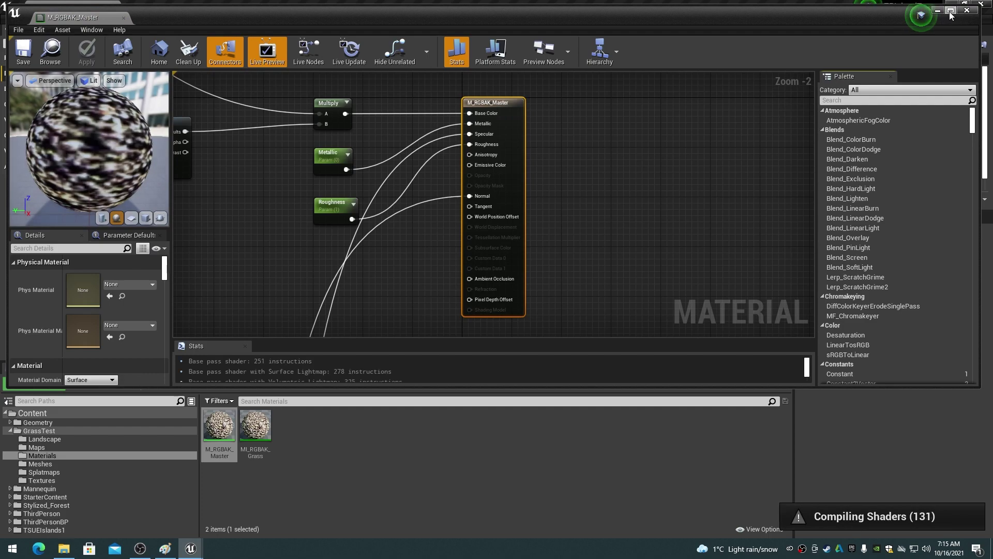
pyautogui.click(950, 10)
pyautogui.moveTo(394, 333); pyautogui.dragTo(623, 188, button='right')
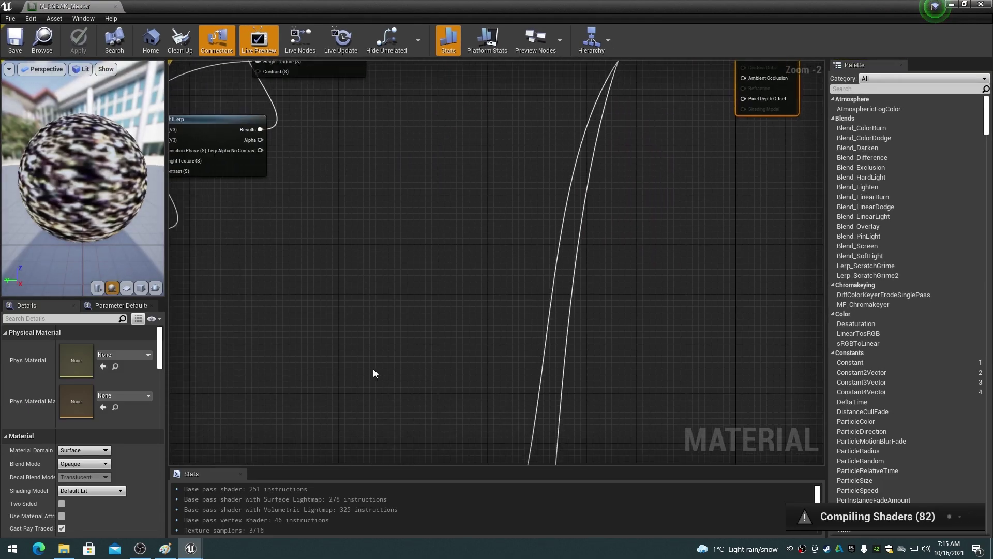
pyautogui.moveTo(377, 371); pyautogui.dragTo(672, 140, button='right')
pyautogui.moveTo(589, 268); pyautogui.dragTo(538, 162, button='right')
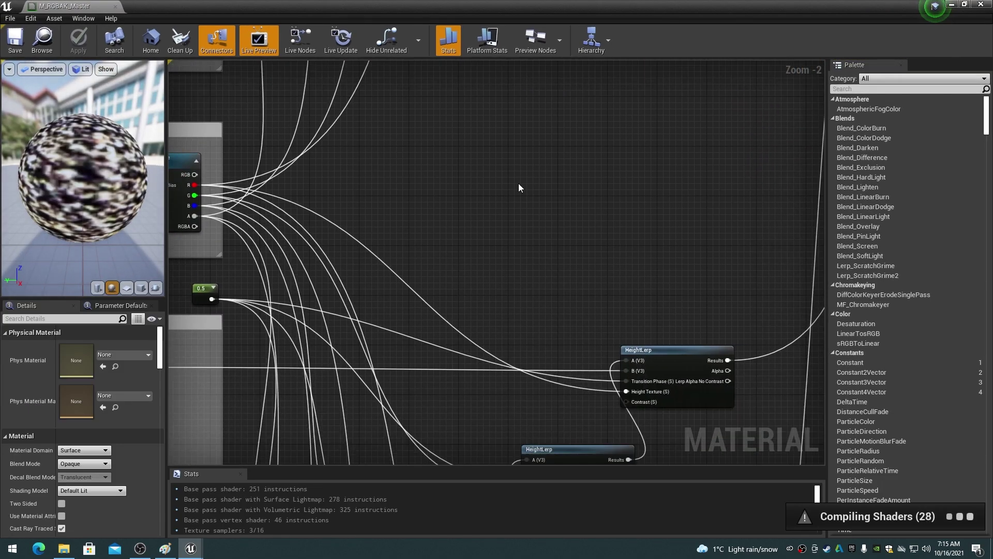
pyautogui.rightClick(518, 184)
pyautogui.write('landscape')
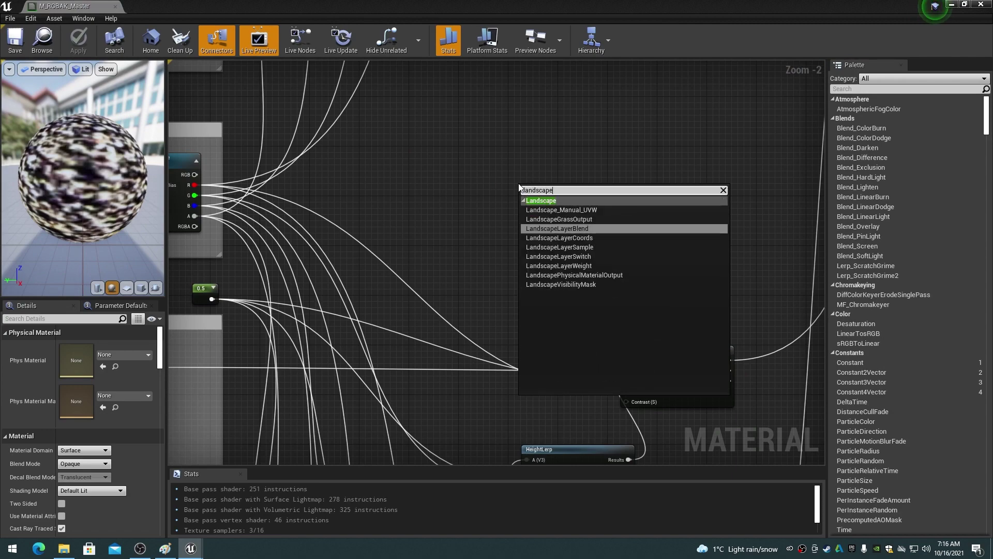
pyautogui.click(566, 219)
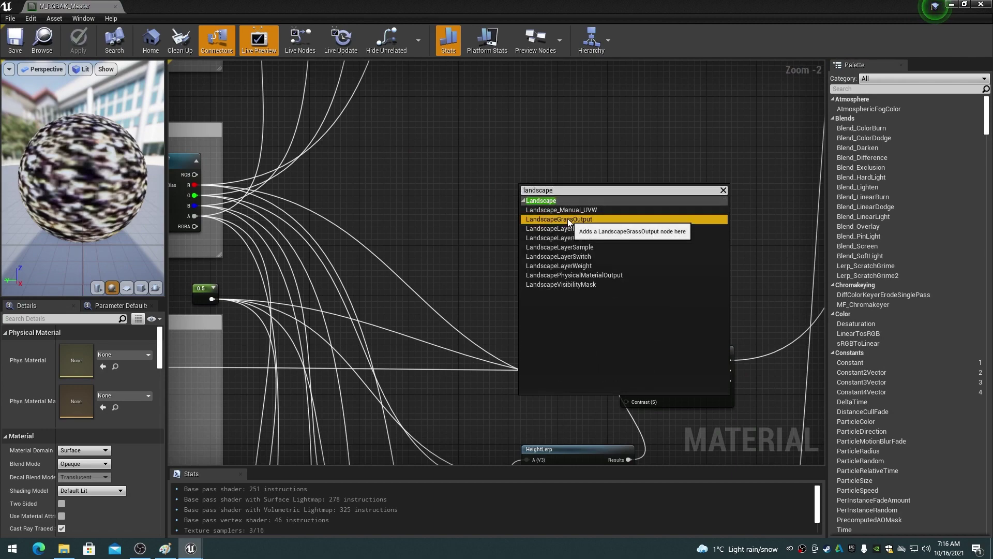
pyautogui.moveTo(532, 190); pyautogui.dragTo(572, 179)
pyautogui.click(669, 208)
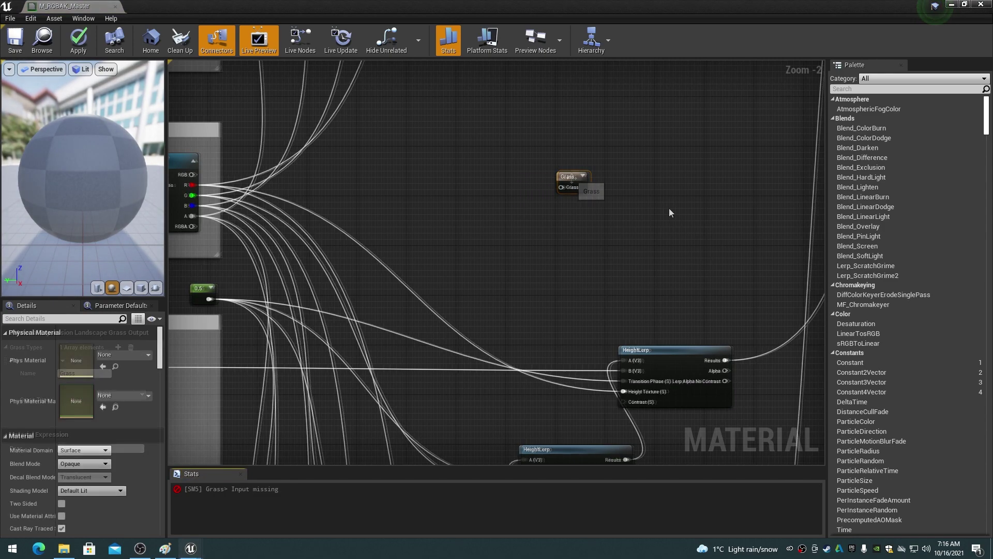
# Step: Assign LGT_Grass0 to the Grass output, wire splatmap B into it, and apply the material
pyautogui.click(965, 4)
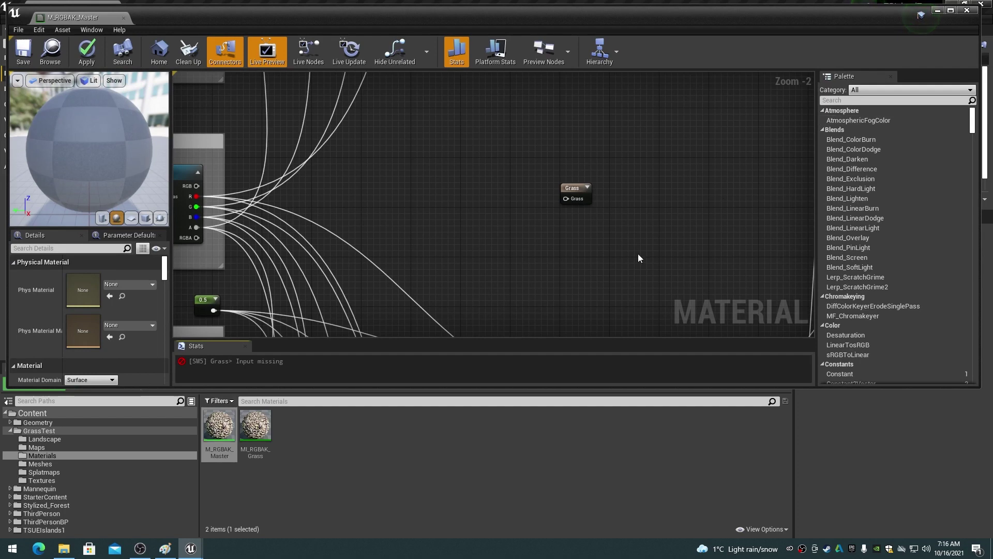
pyautogui.click(124, 439)
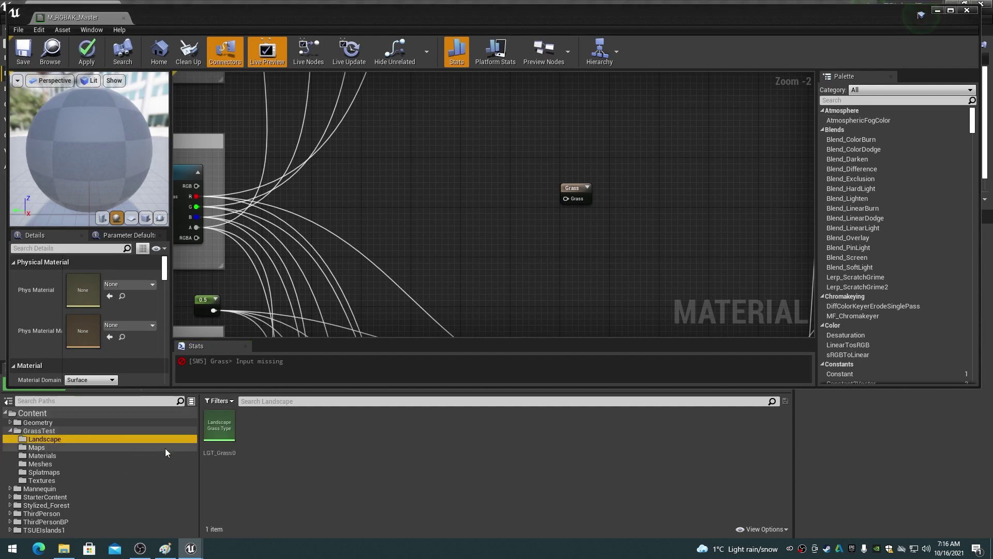
pyautogui.click(227, 431)
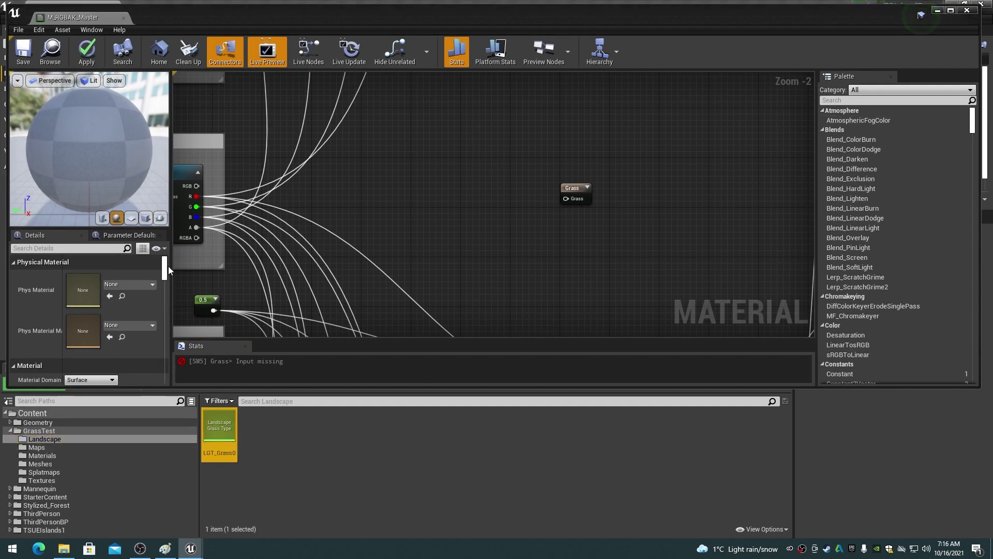
pyautogui.scroll(-2, 165, 270)
pyautogui.click(571, 191)
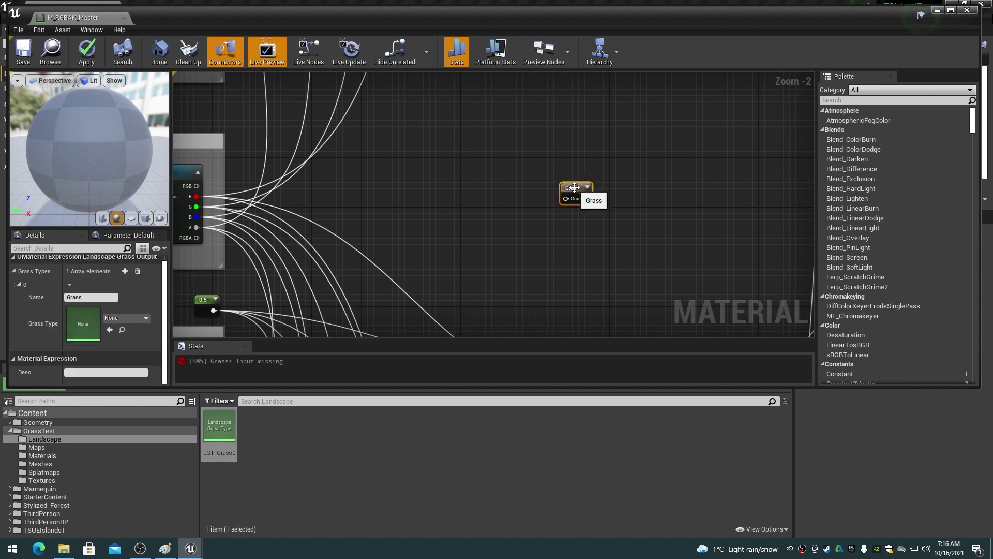
pyautogui.click(111, 330)
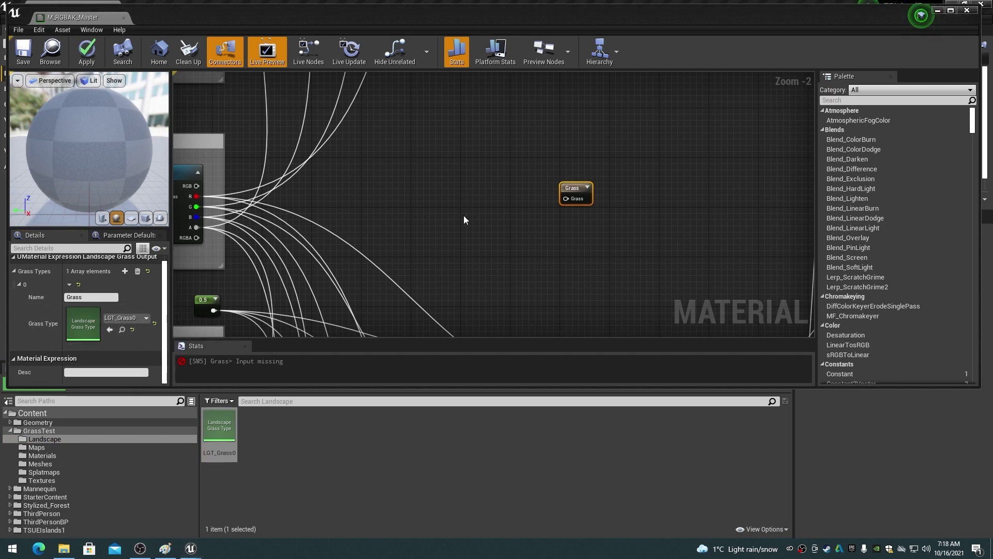
pyautogui.moveTo(197, 216); pyautogui.dragTo(568, 202)
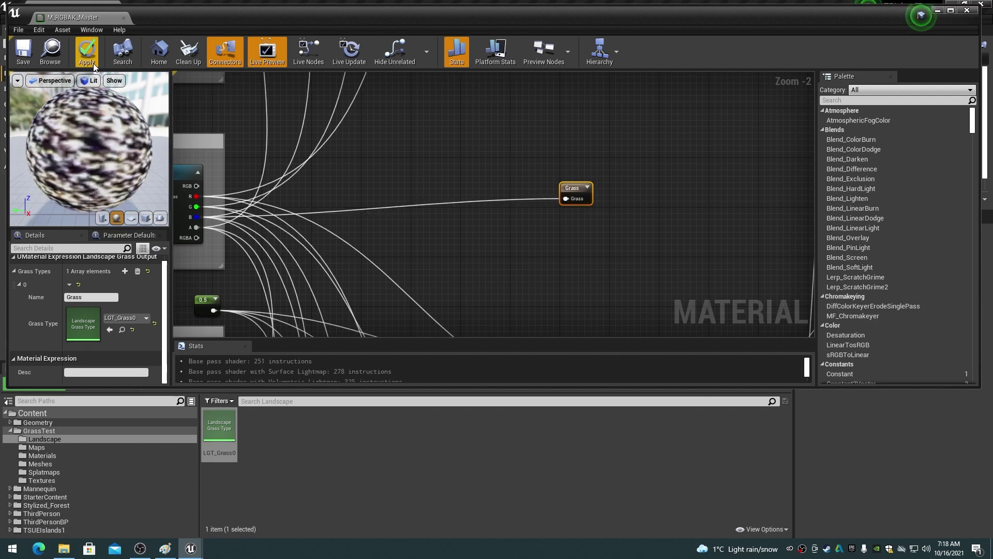
pyautogui.click(86, 51)
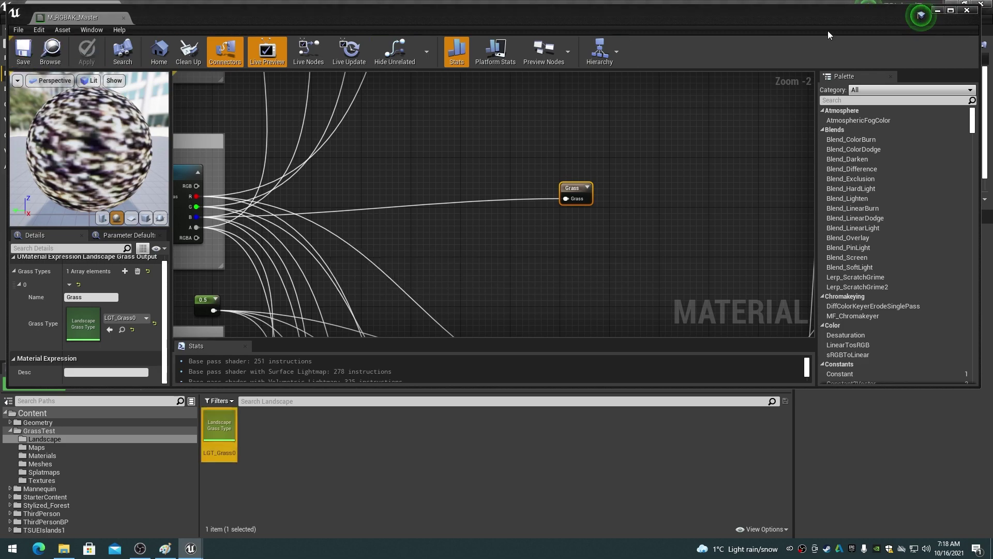
pyautogui.click(967, 10)
# Step: Fly the viewport camera along the valley to inspect the newly spawned grass
pyautogui.moveTo(515, 261); pyautogui.dragTo(517, 200)
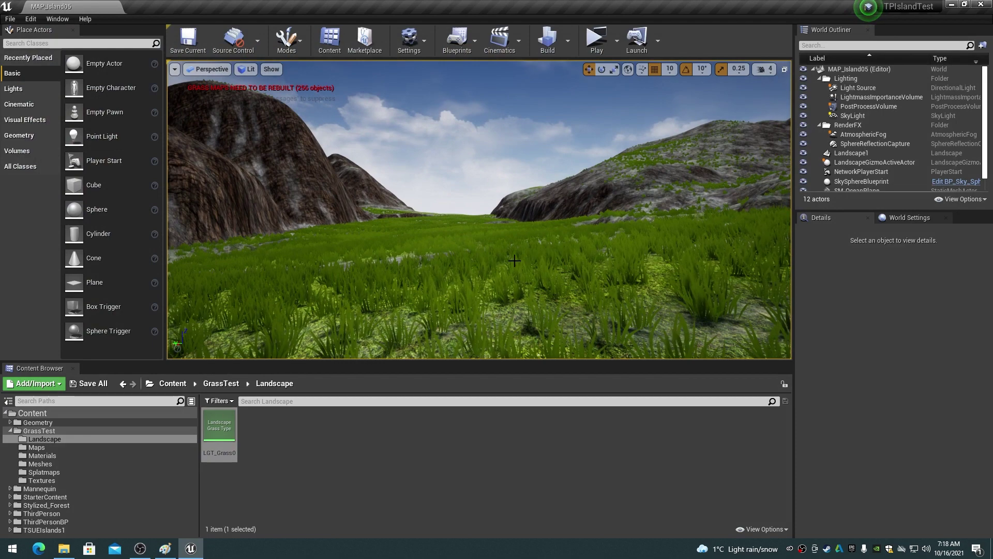
pyautogui.moveTo(514, 260); pyautogui.dragTo(514, 260)
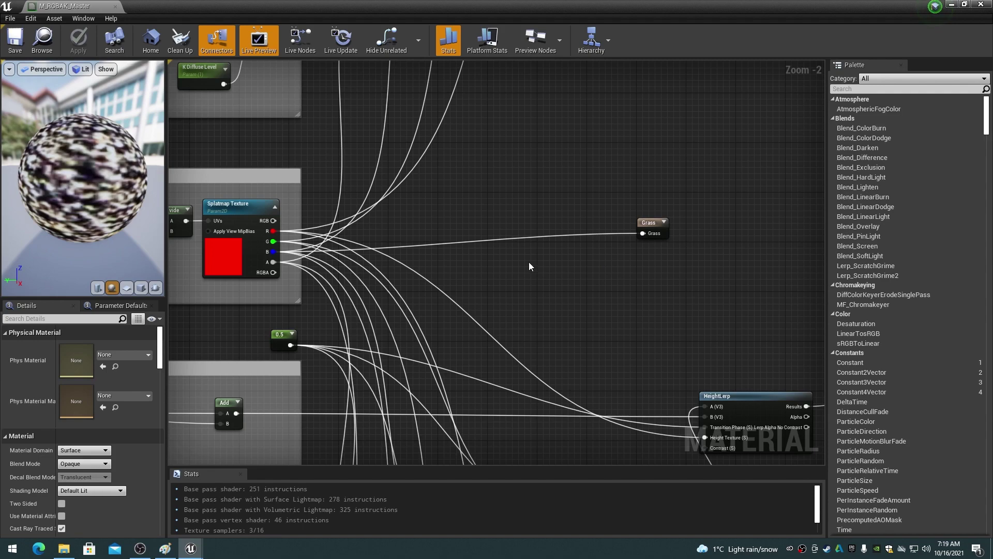
# Step: Add Power, Constant and Clamp nodes to the material graph near the Grass output
pyautogui.rightClick(529, 265)
pyautogui.write('power')
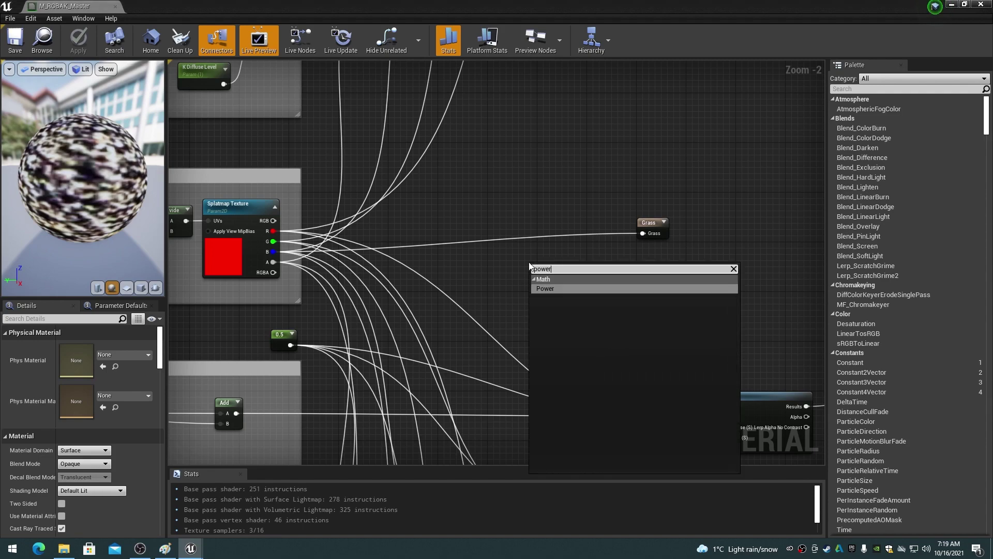
pyautogui.click(547, 288)
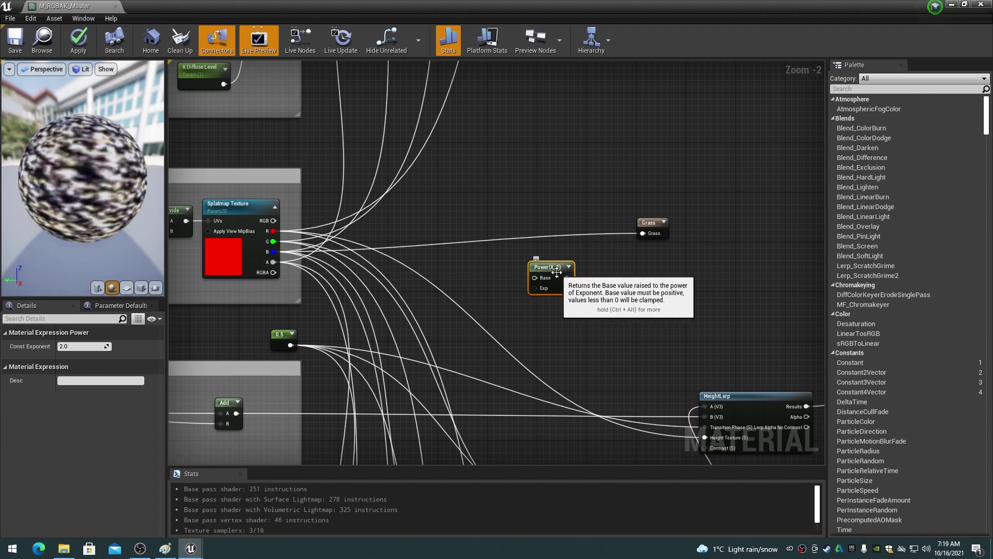
pyautogui.moveTo(543, 265); pyautogui.dragTo(550, 223)
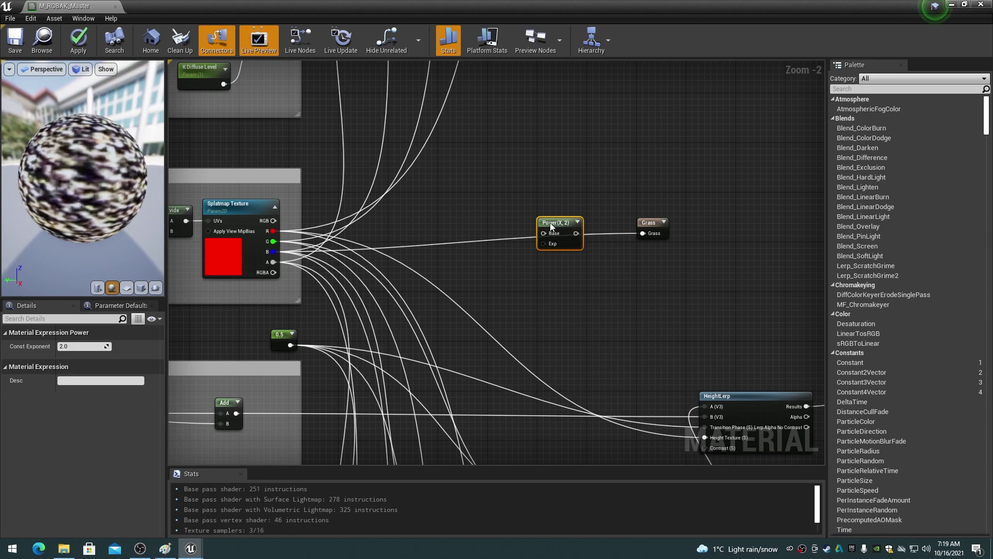
pyautogui.rightClick(554, 286)
pyautogui.write('const')
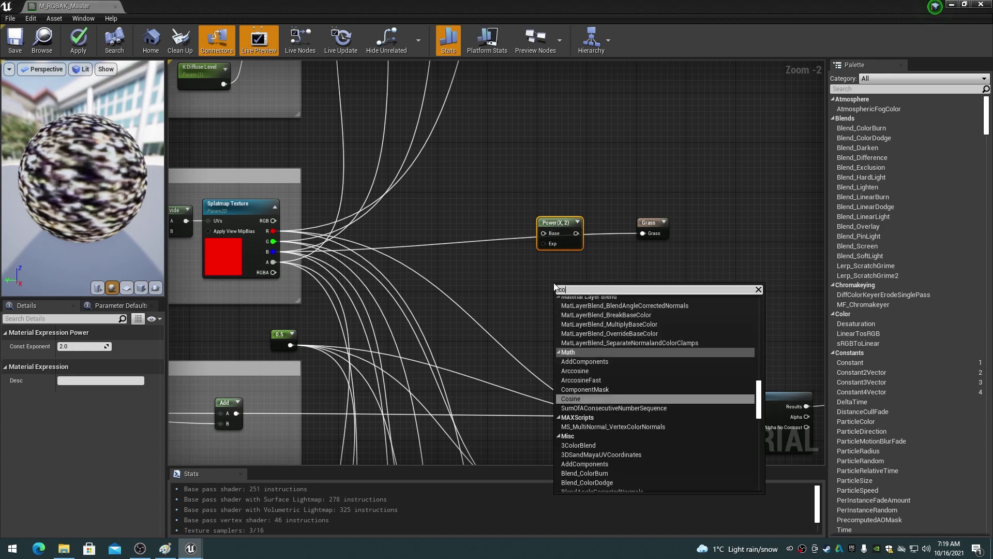
pyautogui.click(588, 309)
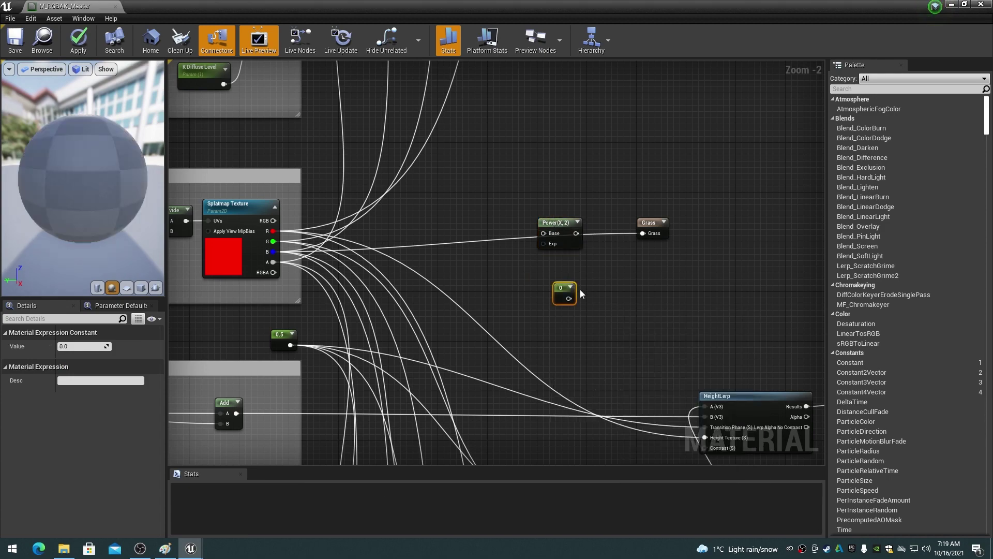
pyautogui.moveTo(562, 285); pyautogui.dragTo(546, 265)
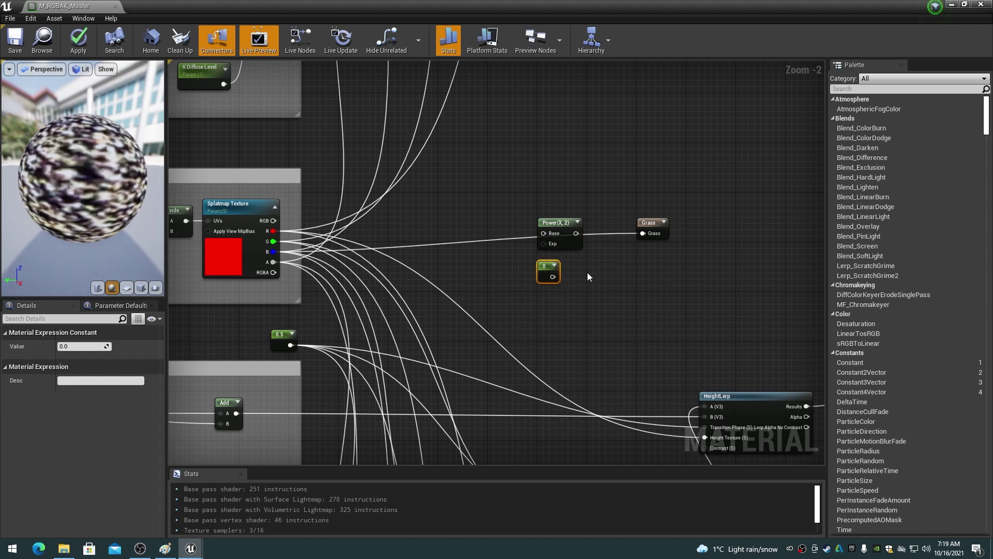
pyautogui.rightClick(588, 274)
pyautogui.write('clam')
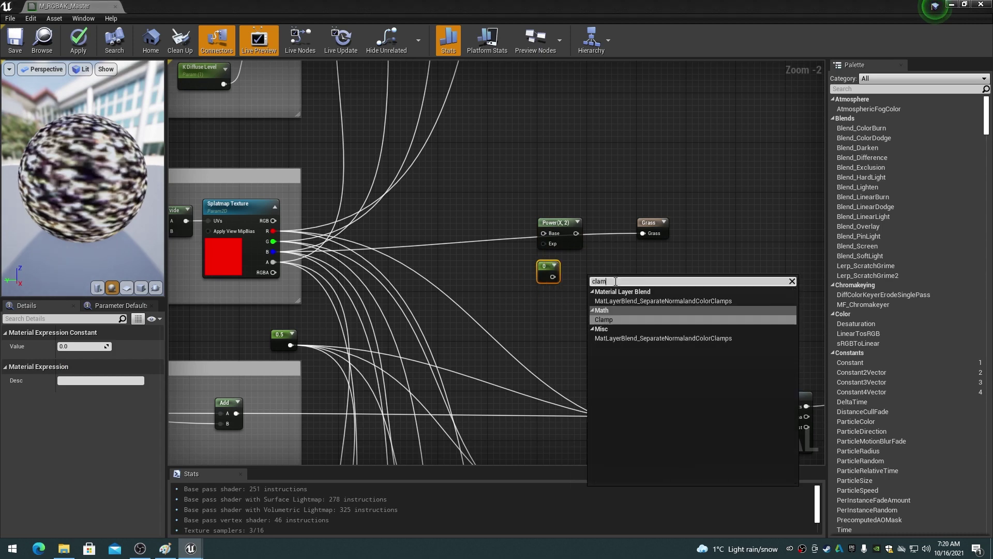
pyautogui.click(608, 321)
# Step: Arrange the nodes and wire splatmap B → Power Base, Power → Clamp → Grass
pyautogui.moveTo(551, 219); pyautogui.dragTo(501, 218)
pyautogui.moveTo(656, 222); pyautogui.dragTo(743, 233)
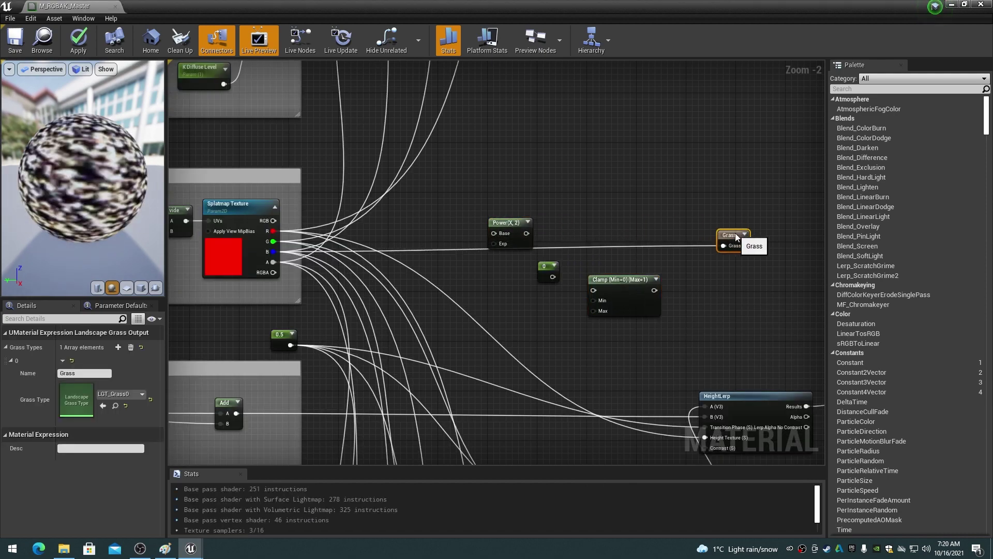
pyautogui.moveTo(625, 281); pyautogui.dragTo(666, 234)
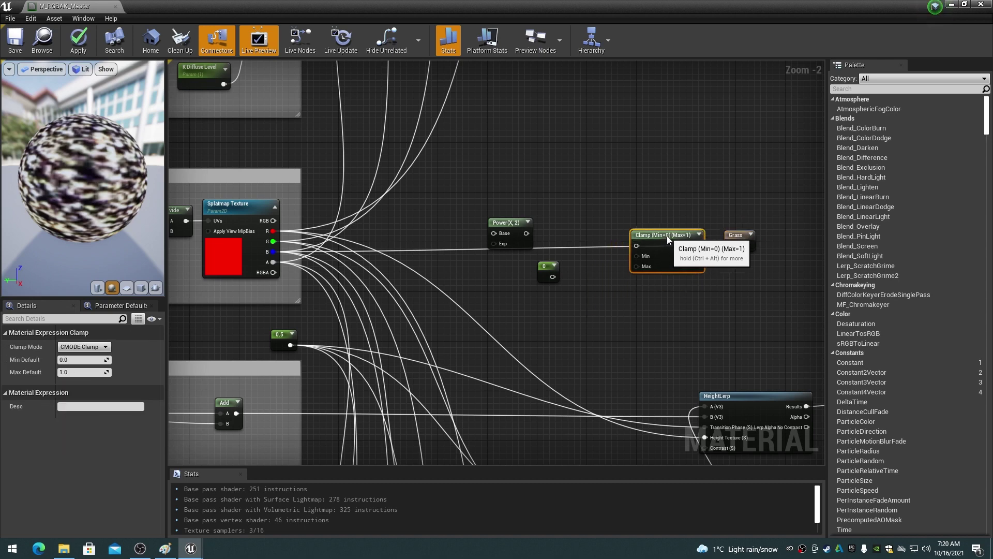
pyautogui.moveTo(508, 225); pyautogui.dragTo(553, 282)
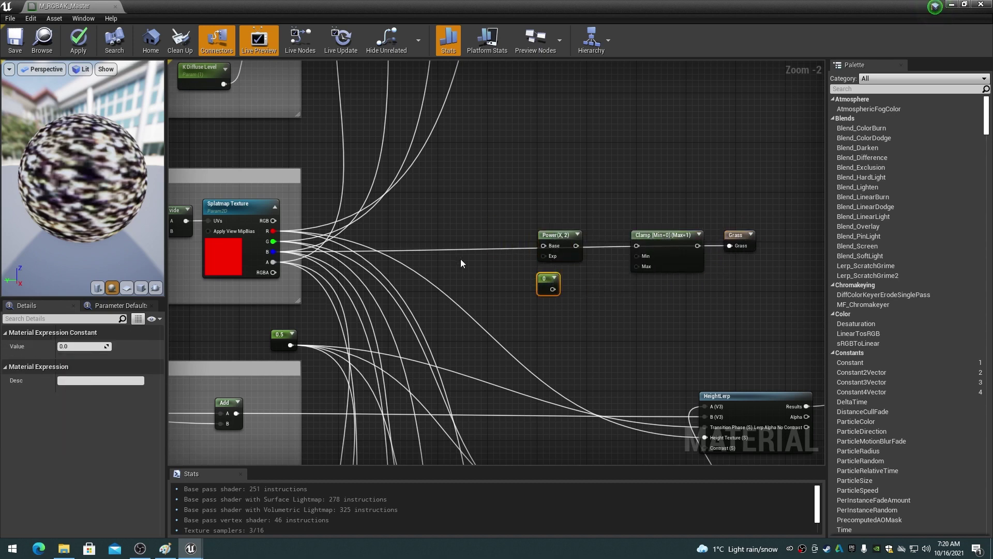
pyautogui.moveTo(273, 251); pyautogui.dragTo(636, 246)
pyautogui.moveTo(698, 246); pyautogui.dragTo(730, 246)
pyautogui.moveTo(552, 289); pyautogui.dragTo(544, 255)
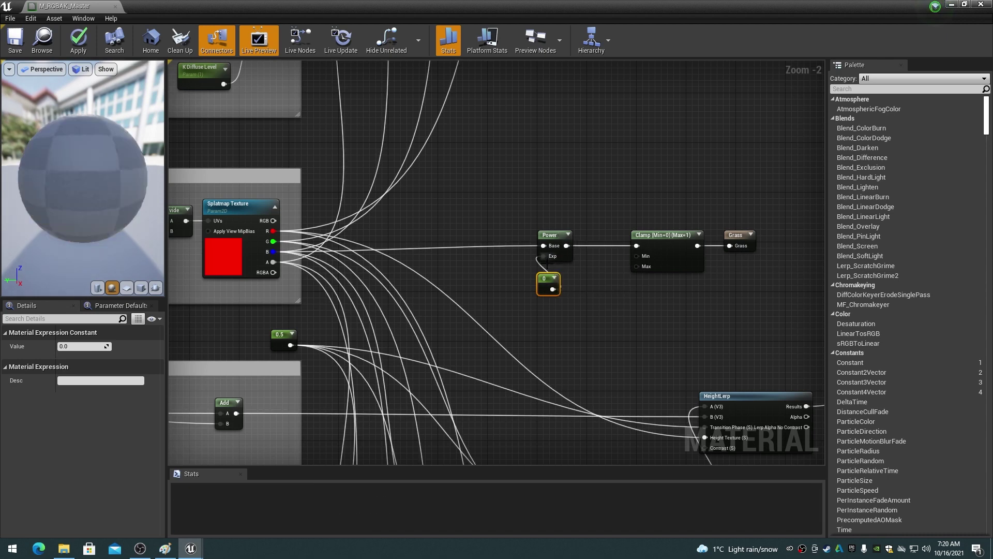
# Step: Set the Constant node's value to 1
pyautogui.click(78, 347)
pyautogui.write('1')
pyautogui.press('Return')
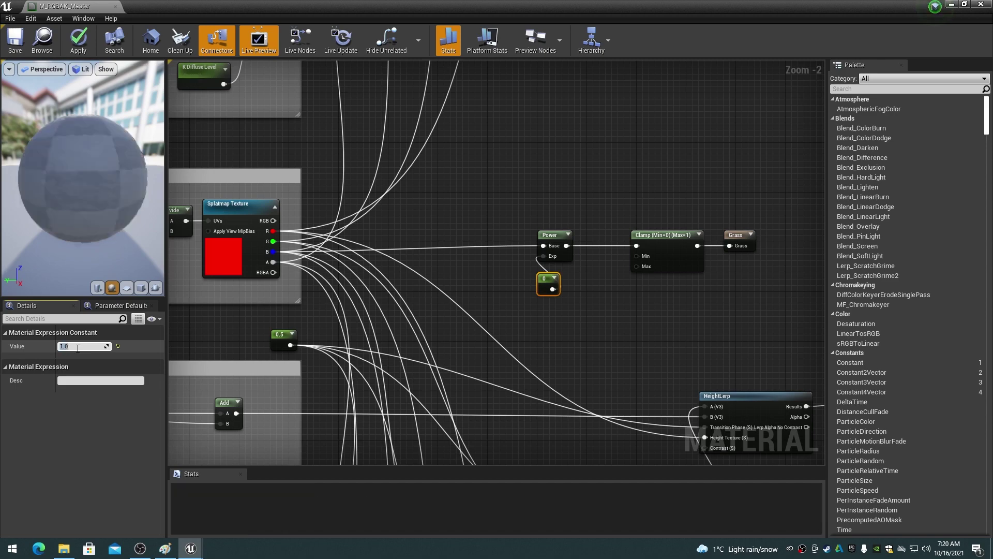
# Step: Convert the constant to a scalar parameter named Grass Contrast, then apply and save the material
pyautogui.rightClick(545, 281)
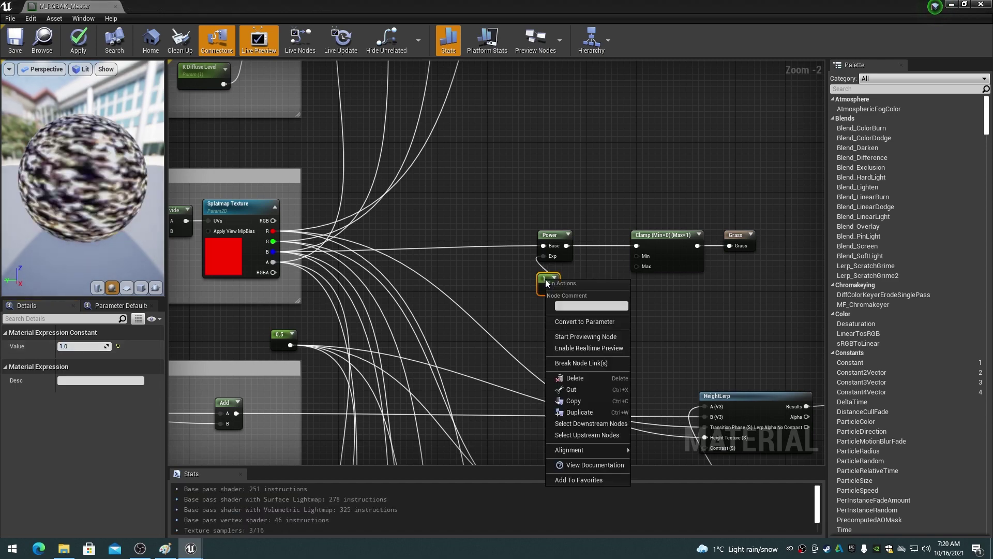
pyautogui.click(578, 322)
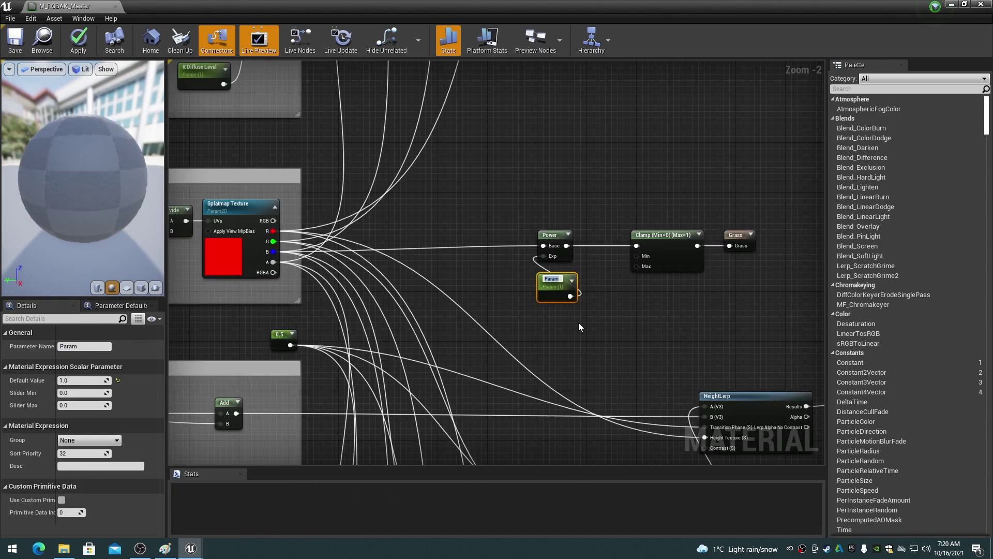
pyautogui.write('Grass ')
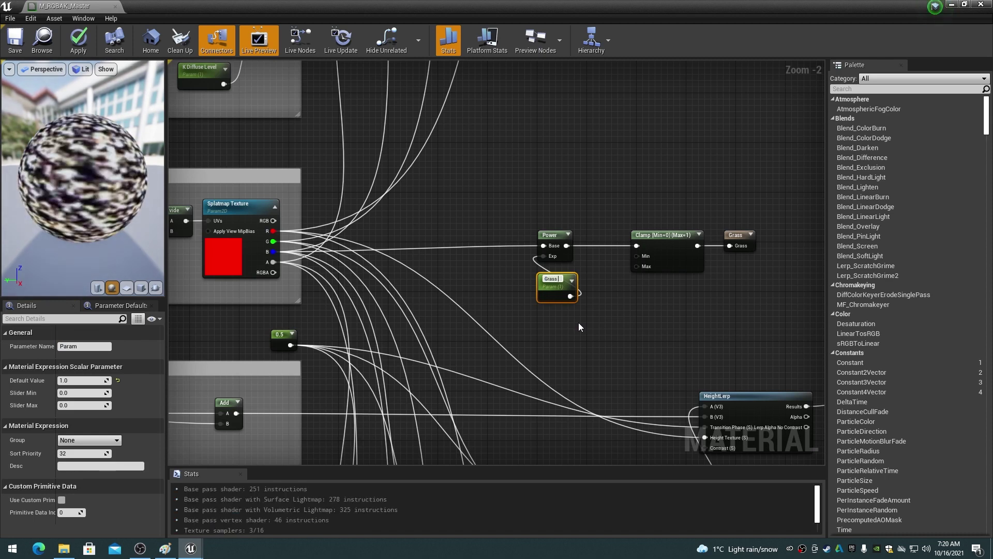
pyautogui.write('Contrast')
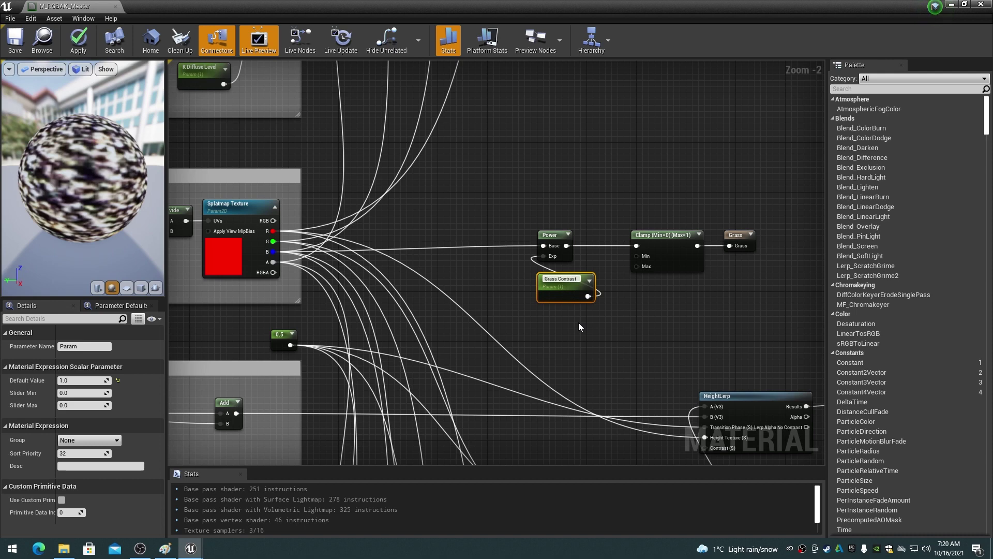
pyautogui.press('Return')
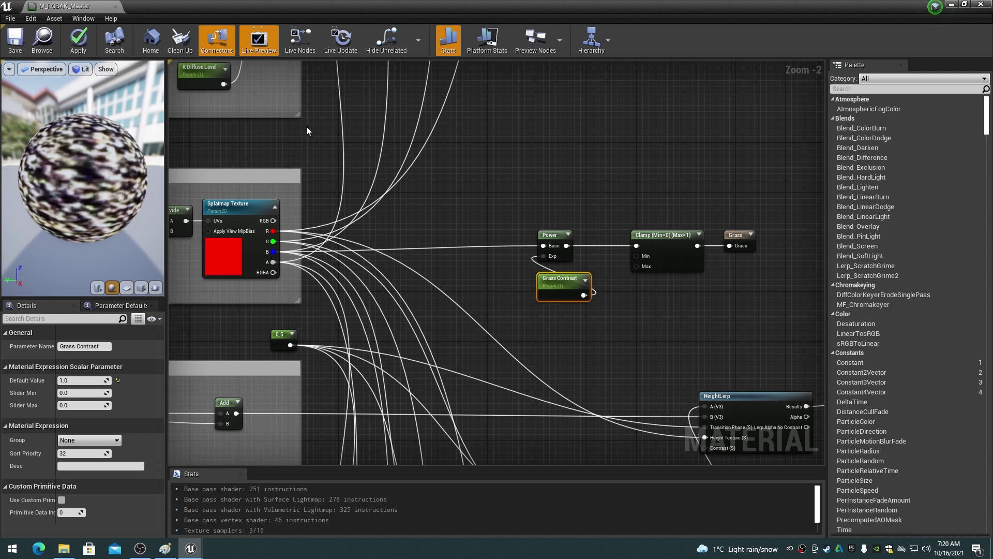
pyautogui.click(79, 40)
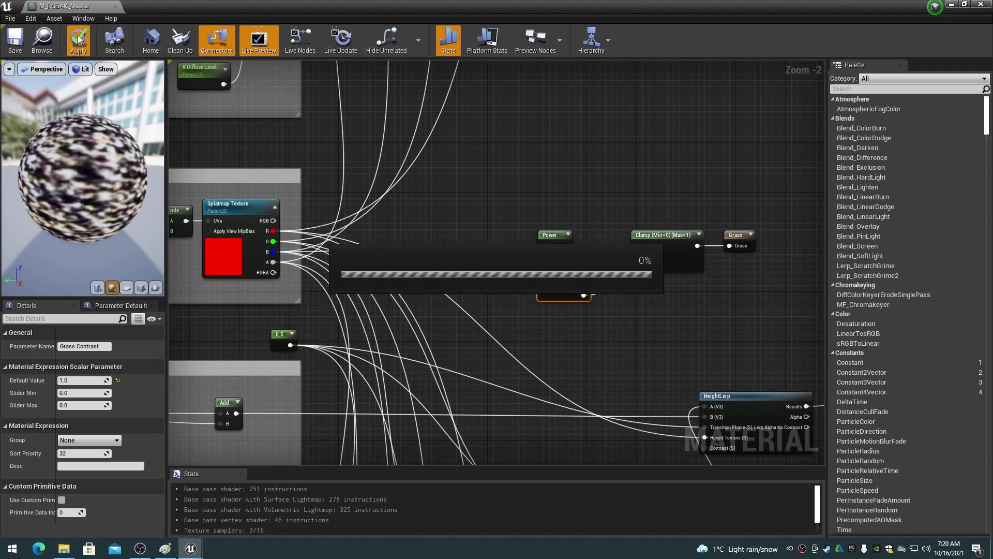
pyautogui.click(14, 40)
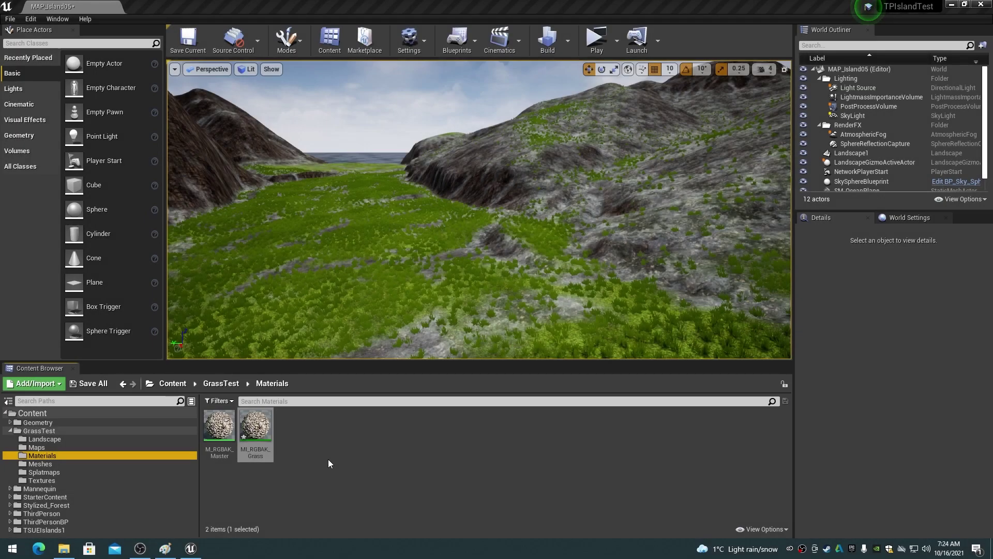
# Step: Open MI_RGBAK_Grass and set its Grass Contrast to 0.1, then to 0.5
pyautogui.doubleClick(257, 424)
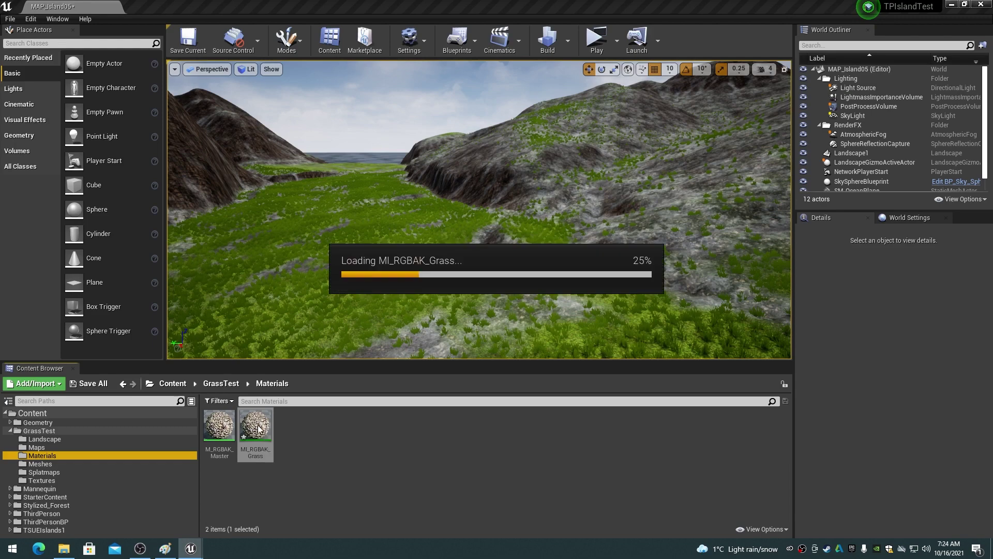
pyautogui.moveTo(981, 244); pyautogui.dragTo(366, 272)
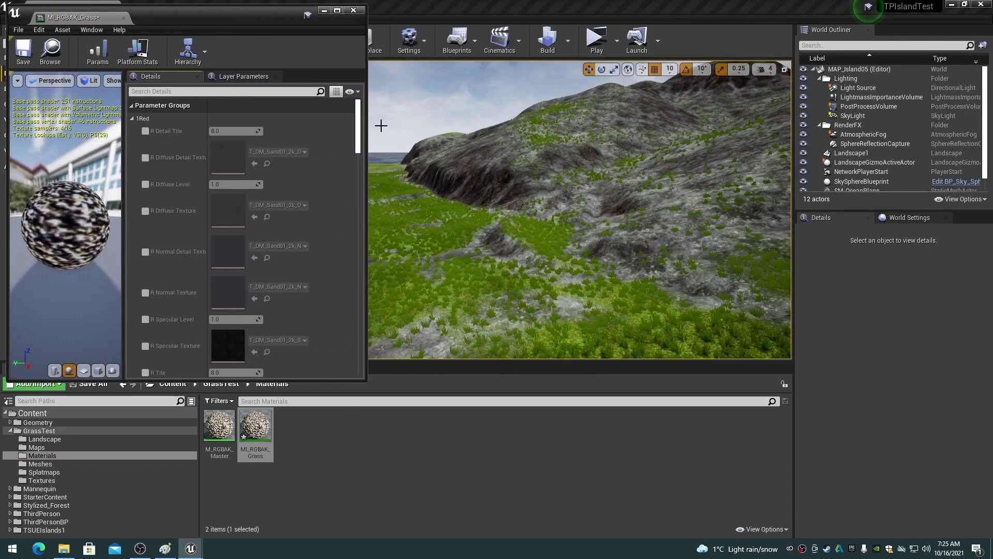
pyautogui.moveTo(358, 126); pyautogui.dragTo(349, 283)
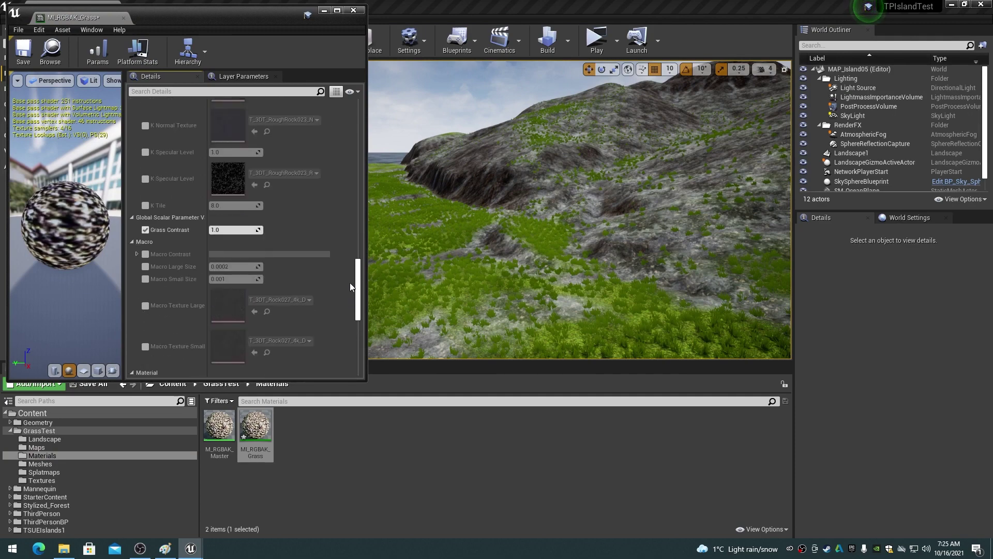
pyautogui.click(239, 230)
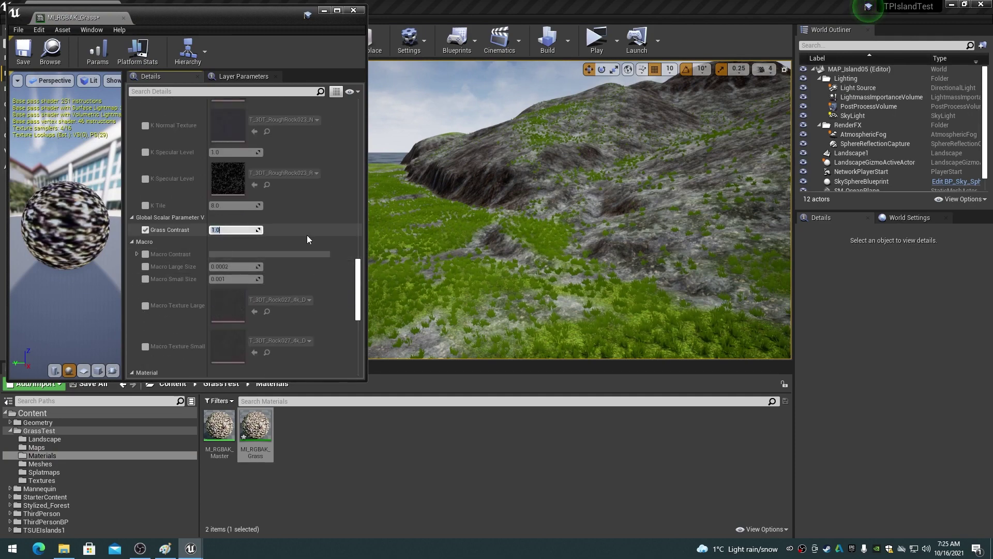
pyautogui.write('0.1')
pyautogui.press('Return')
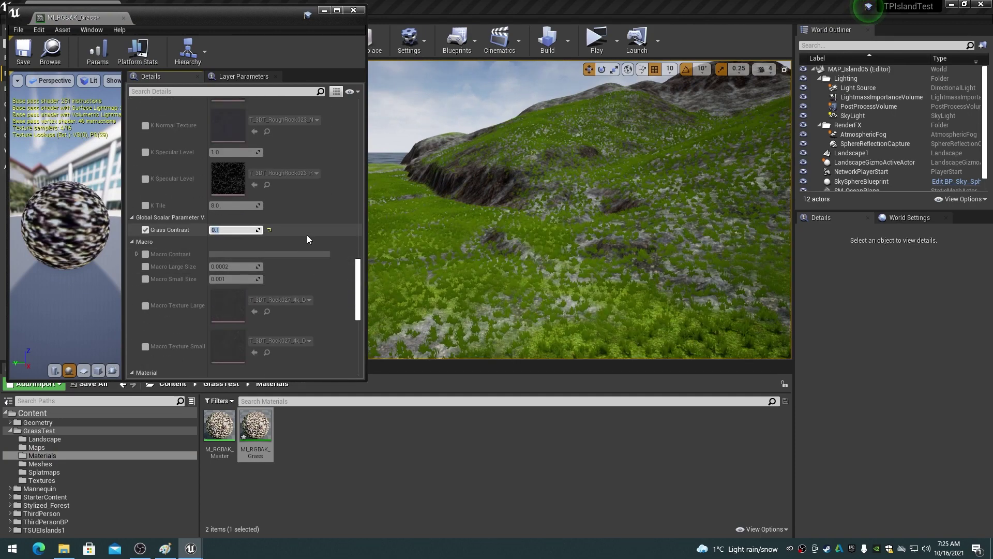
pyautogui.write('0.5')
pyautogui.press('Return')
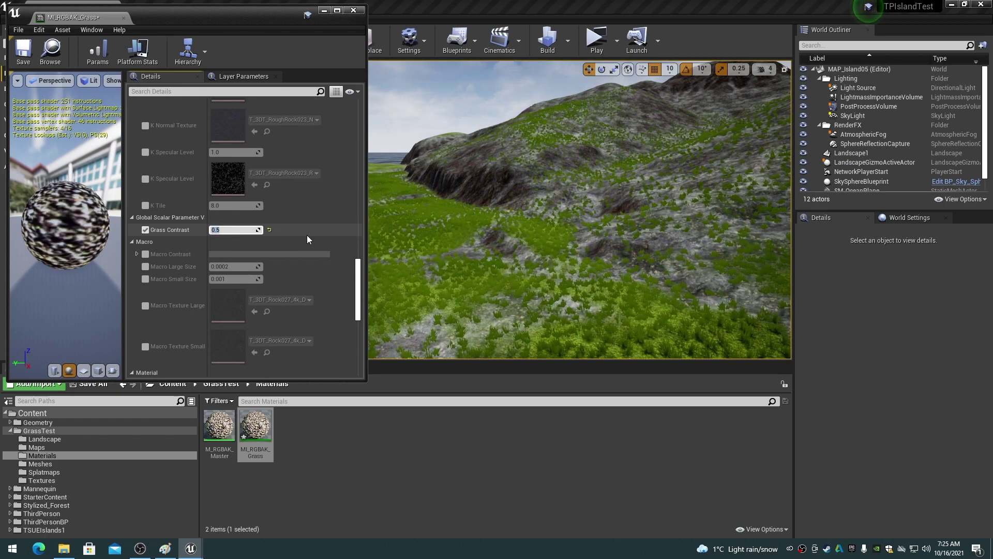